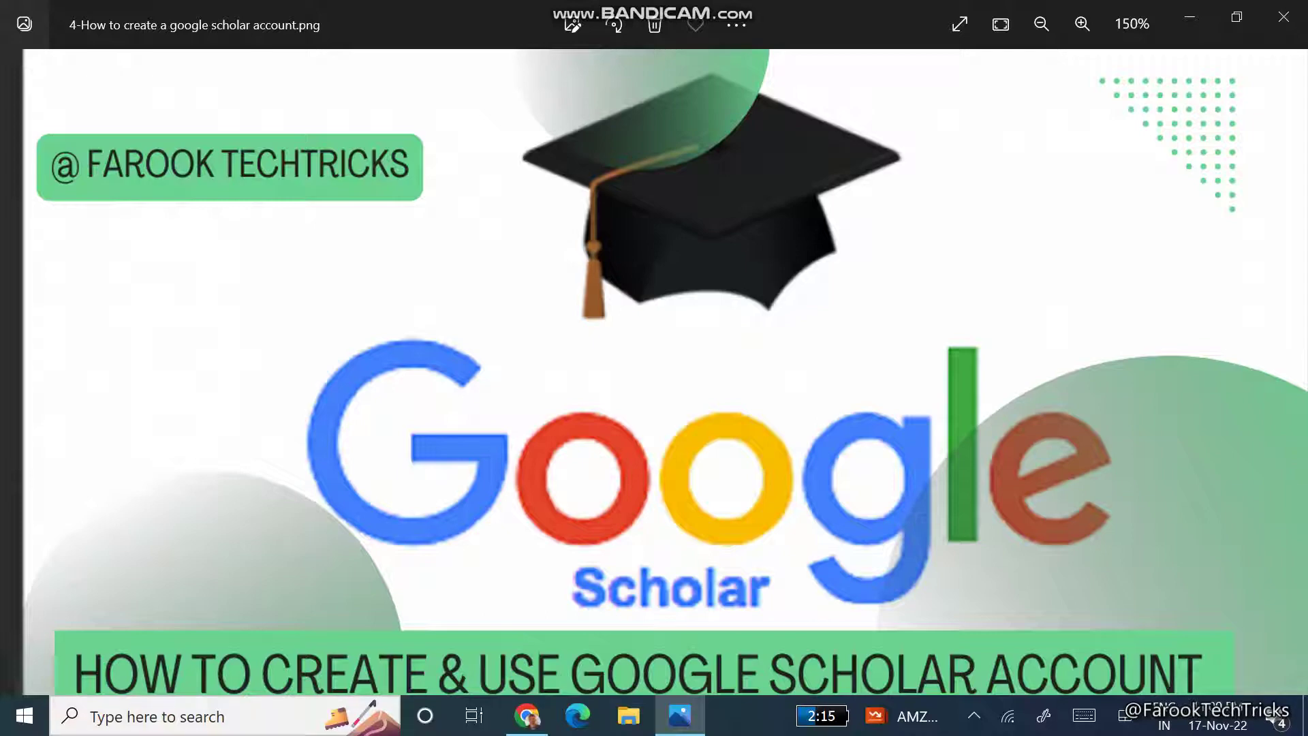
- Load scholar.google.com in a new Chrome tab and sign out of the signed-in account
left_click(527, 715)
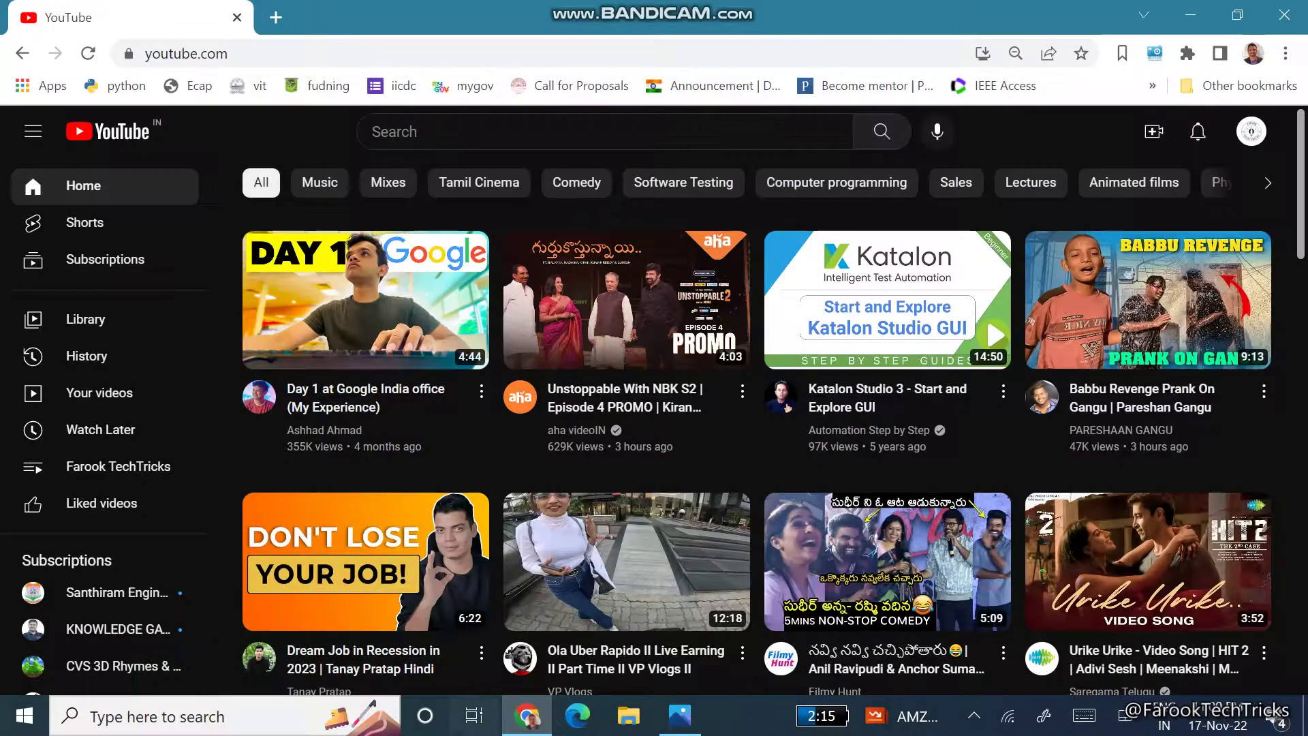
key("ctrl+t")
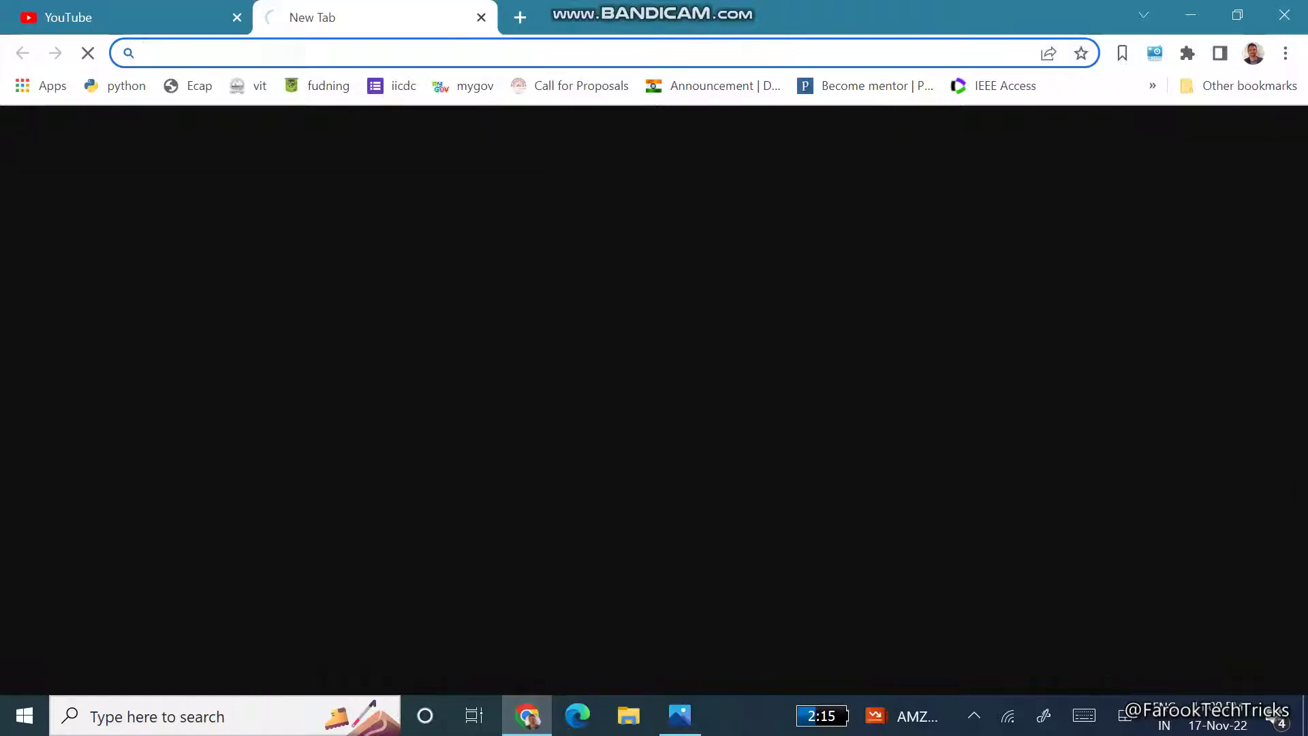
type("scholar")
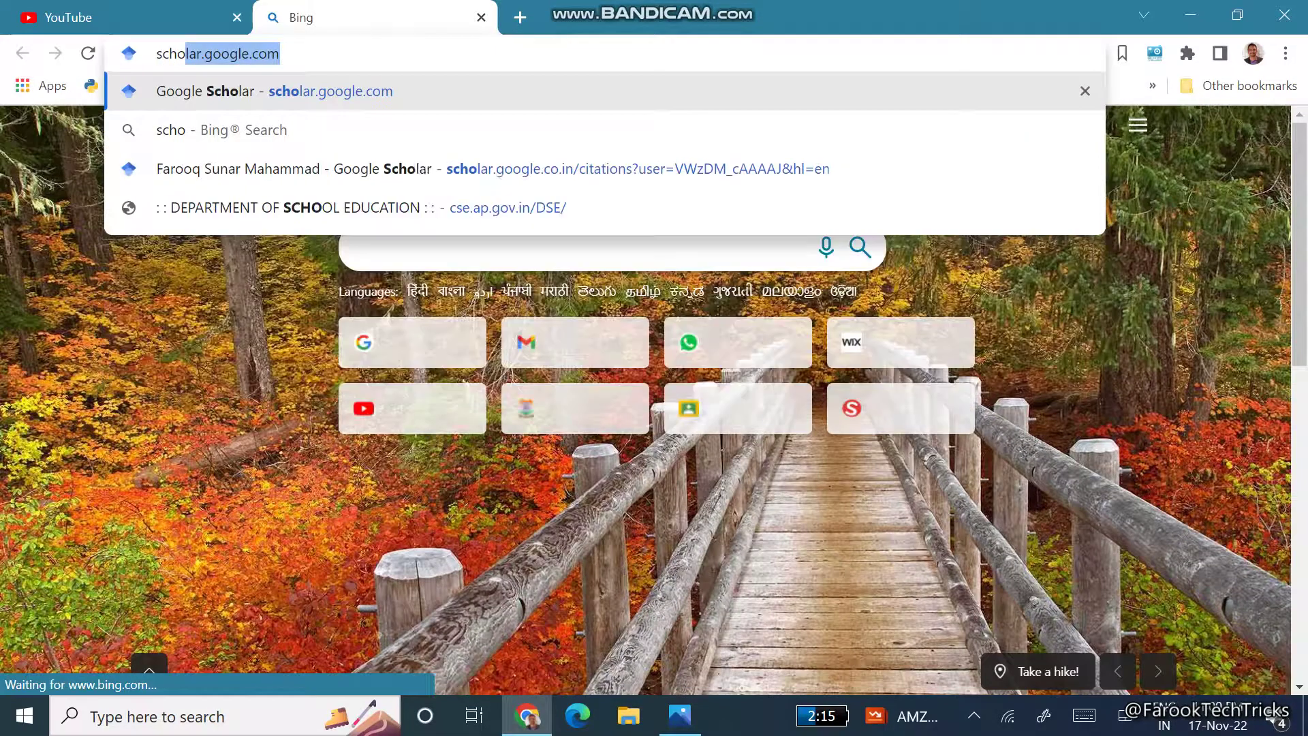
type(".google")
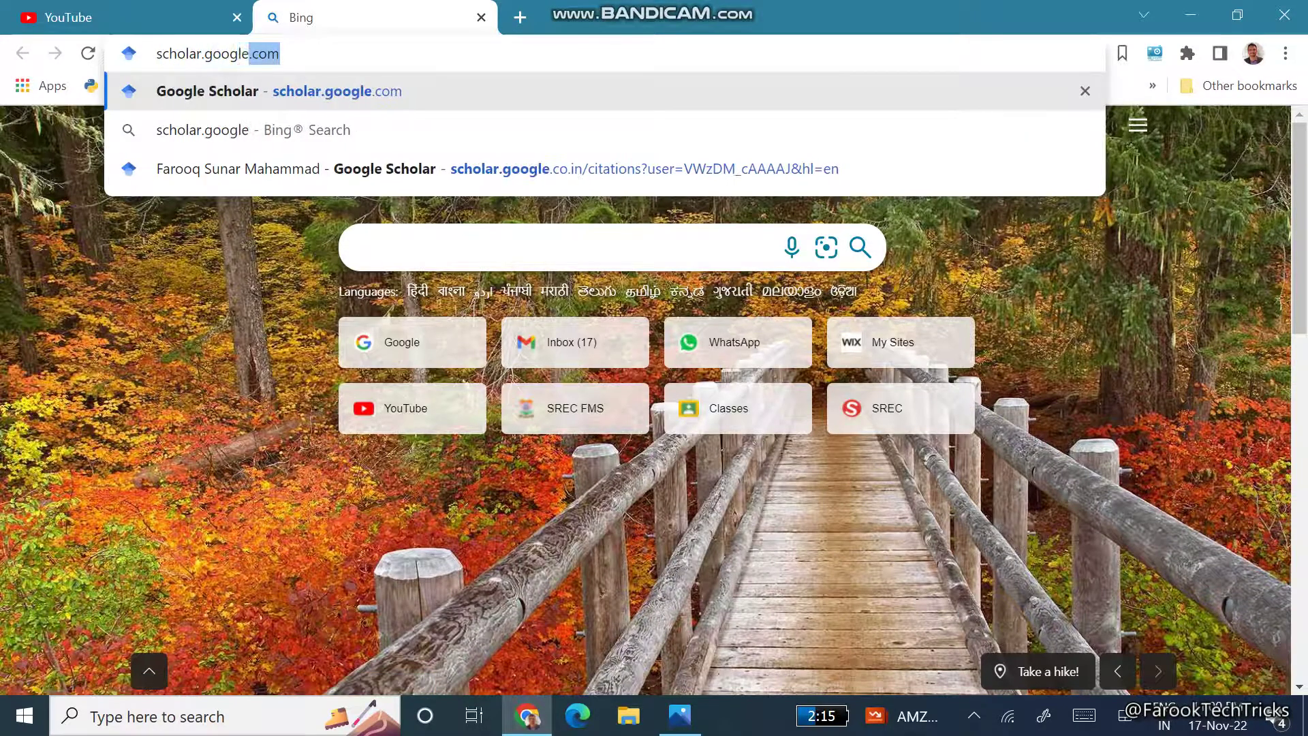
type(".com")
key("Return")
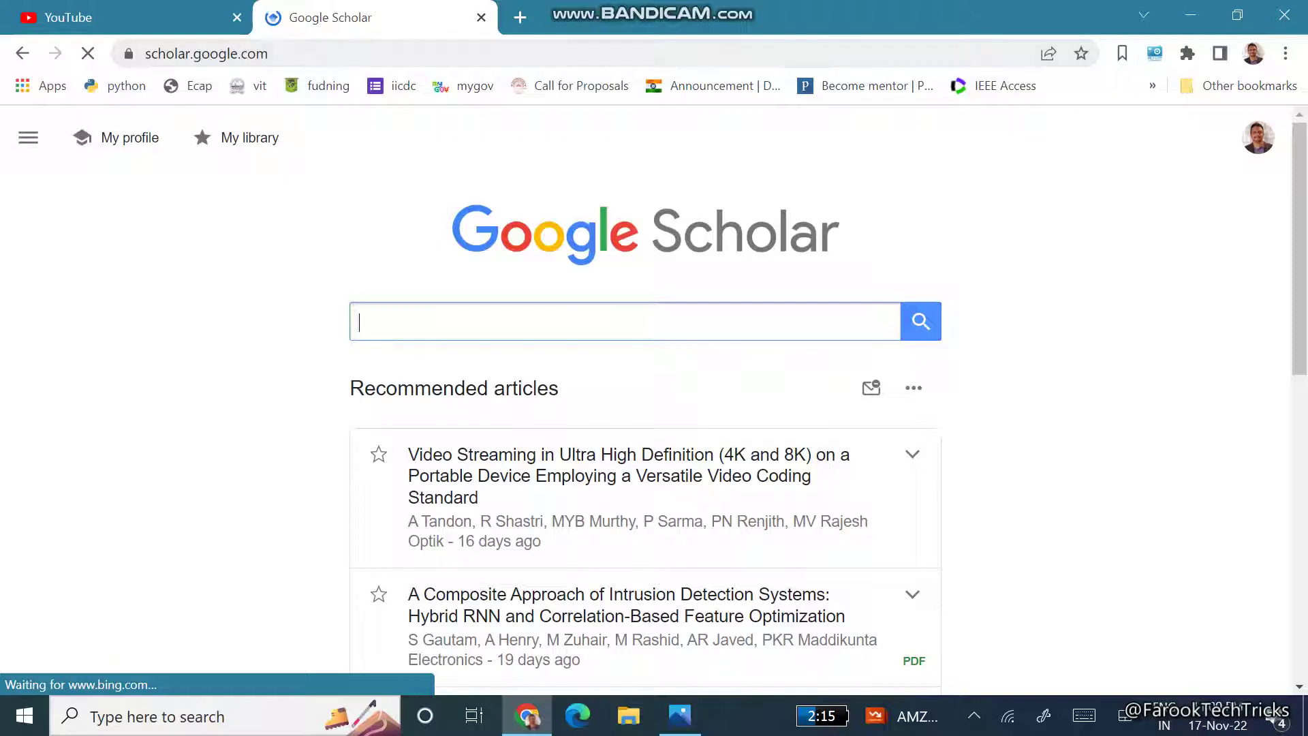
left_click(1258, 138)
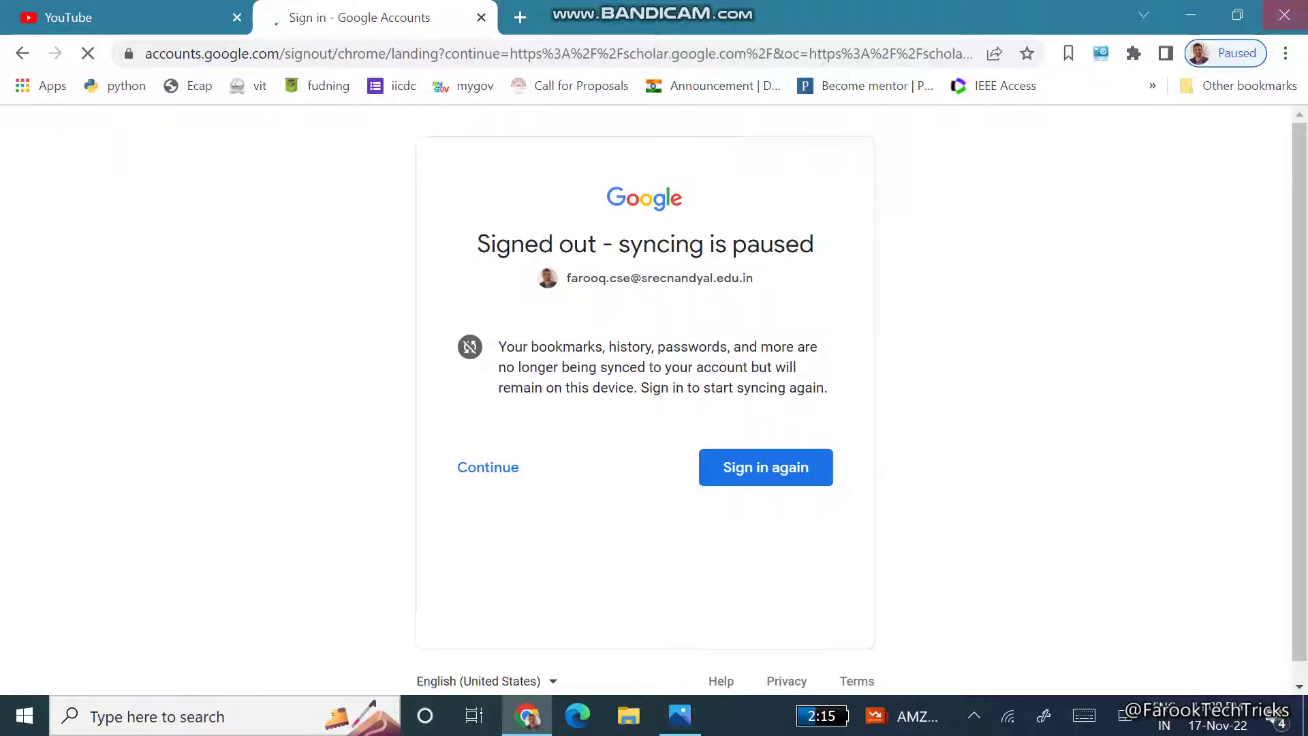
- Load scholar.google in a new Incognito window
left_click(1285, 53)
left_click(1092, 132)
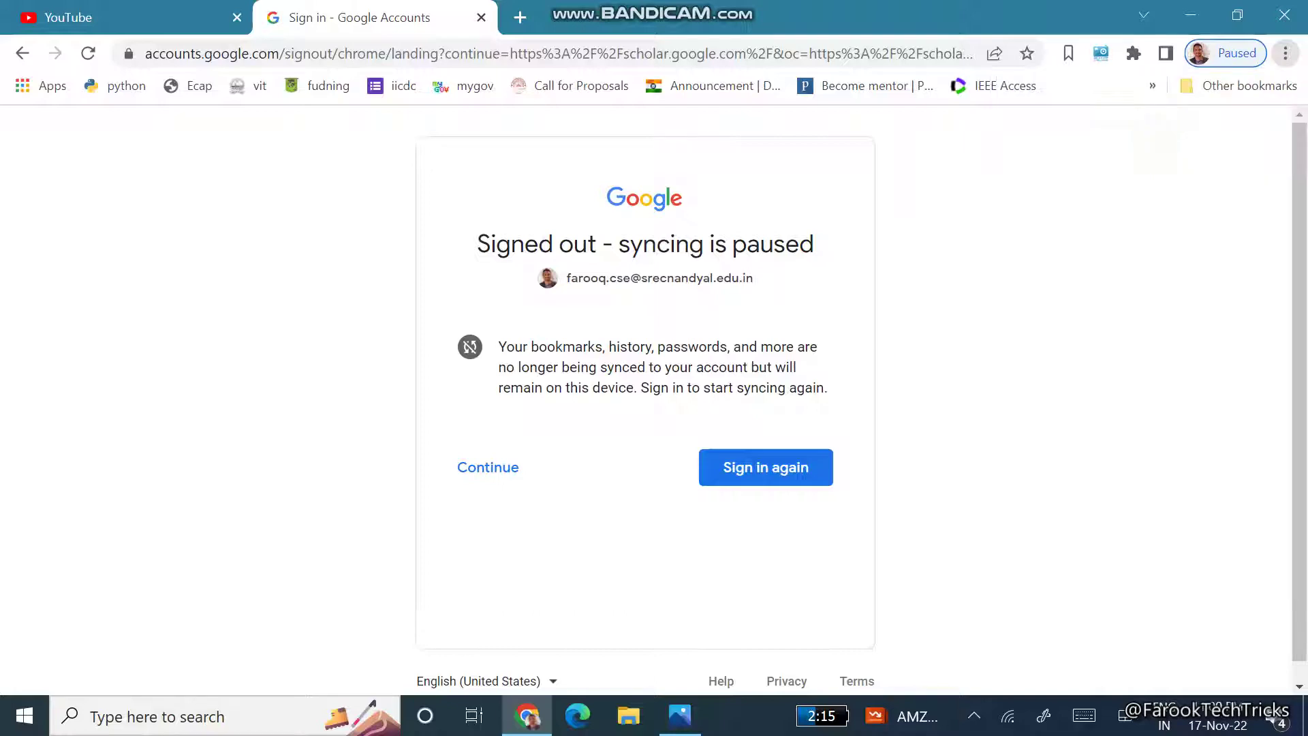
type("scholar.google.com")
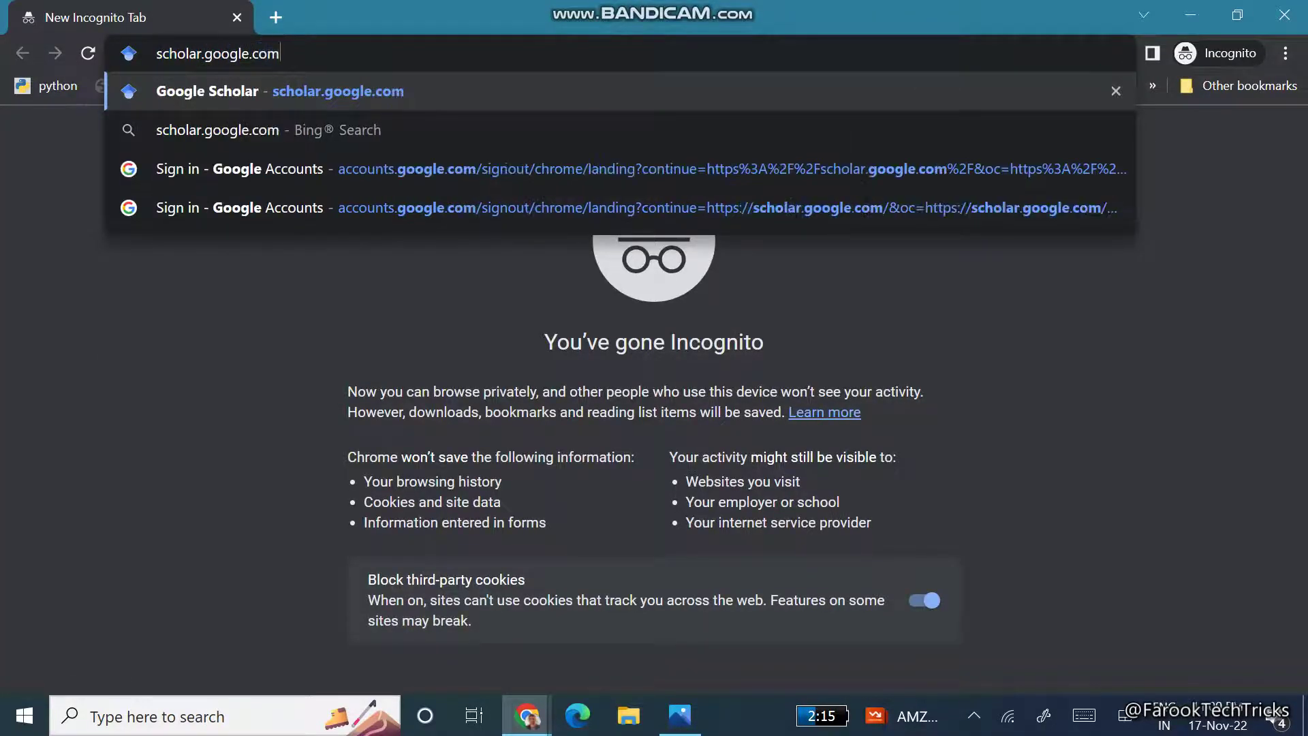
key("Return")
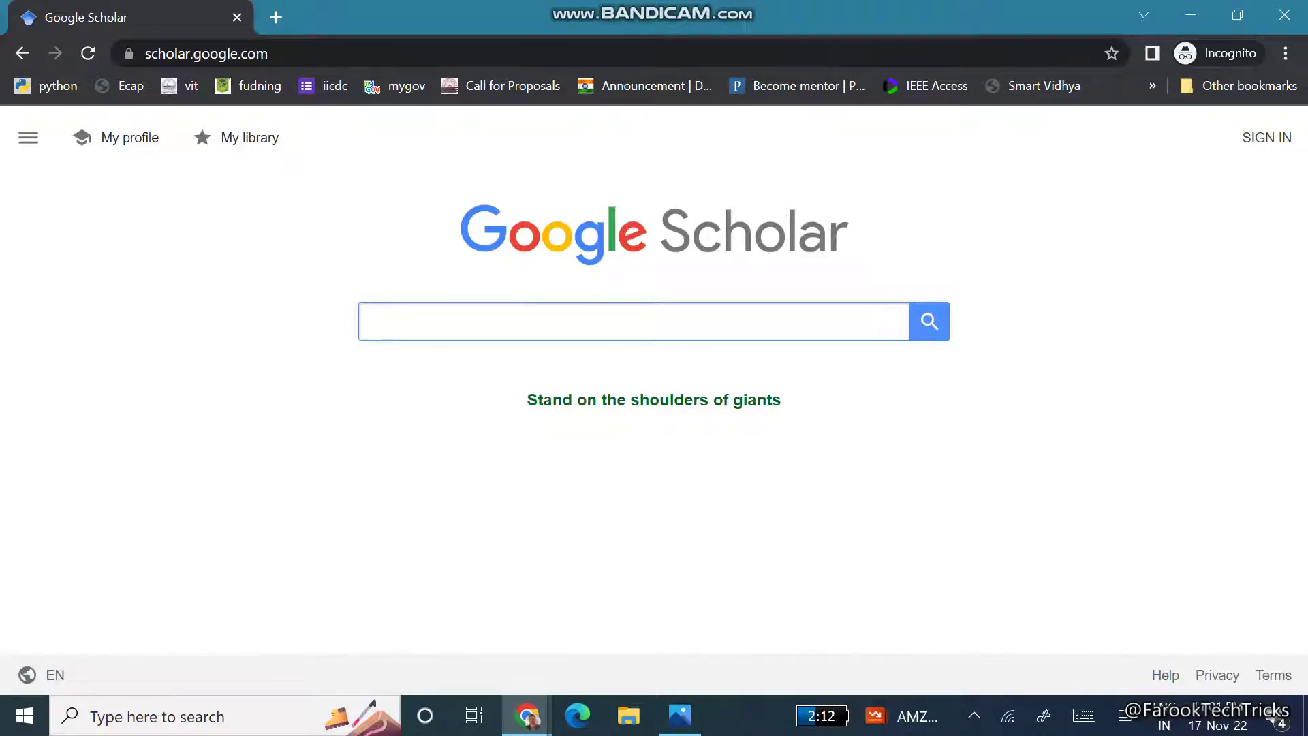
- Sign in to Google Scholar with the college account's e-mail address and password
left_click(1266, 137)
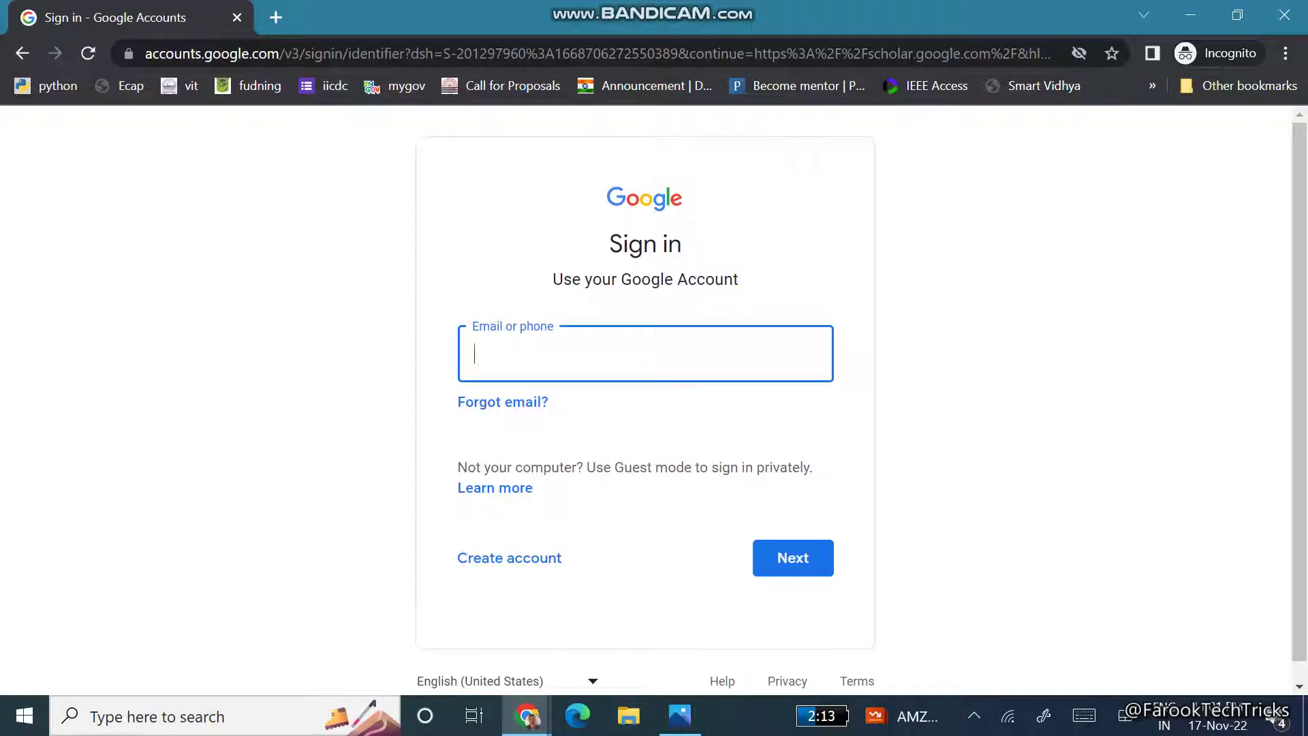
left_click(733, 360)
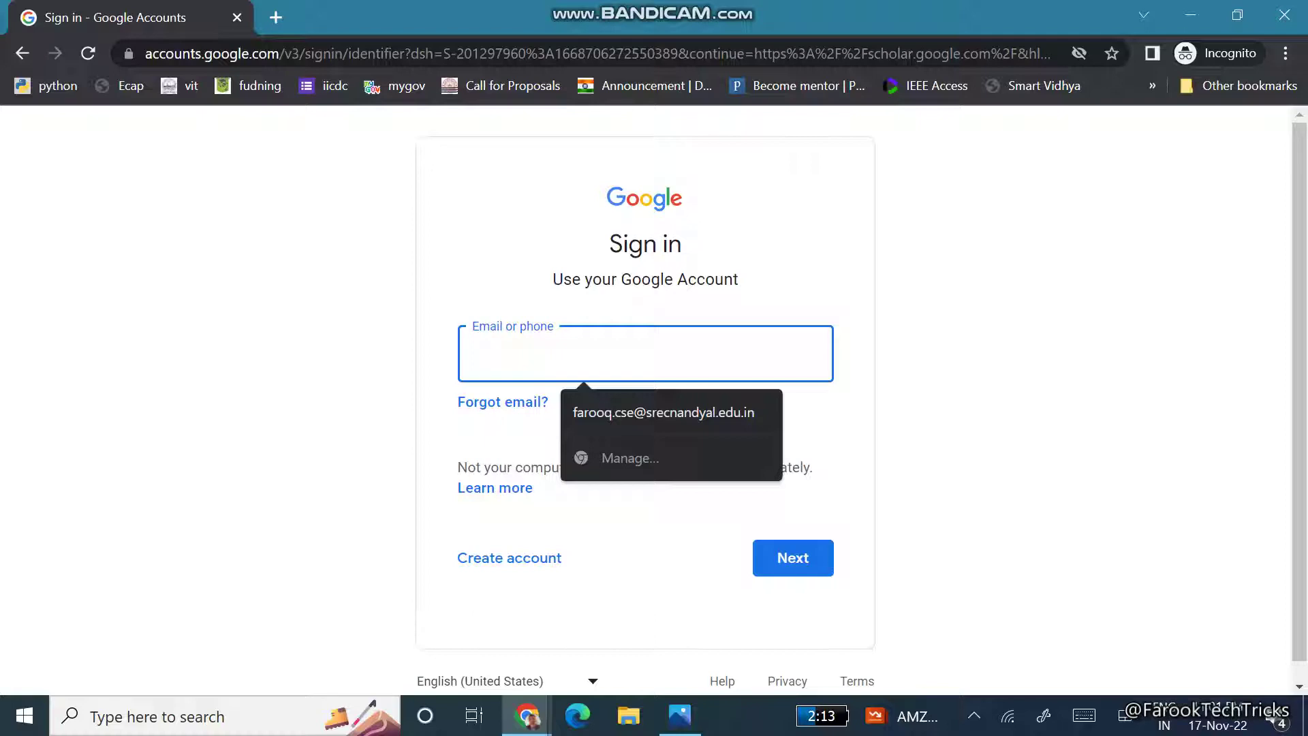
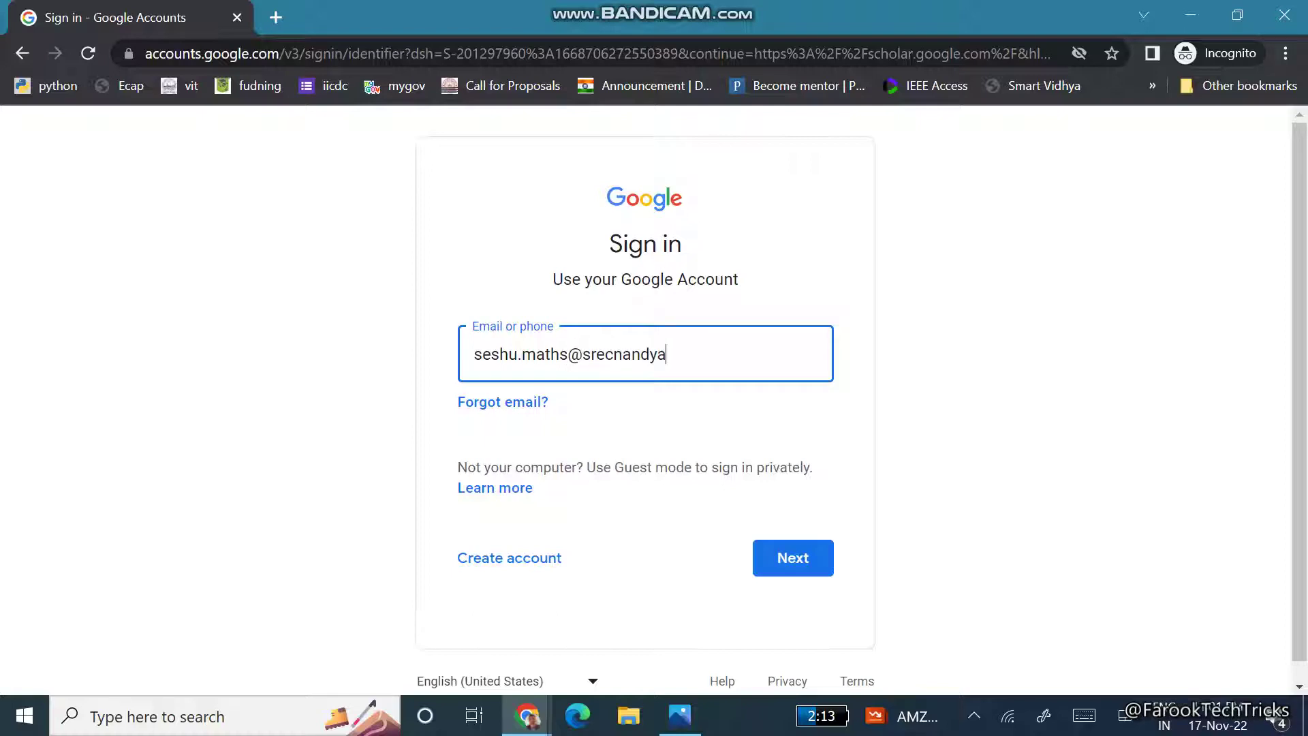
key("Return")
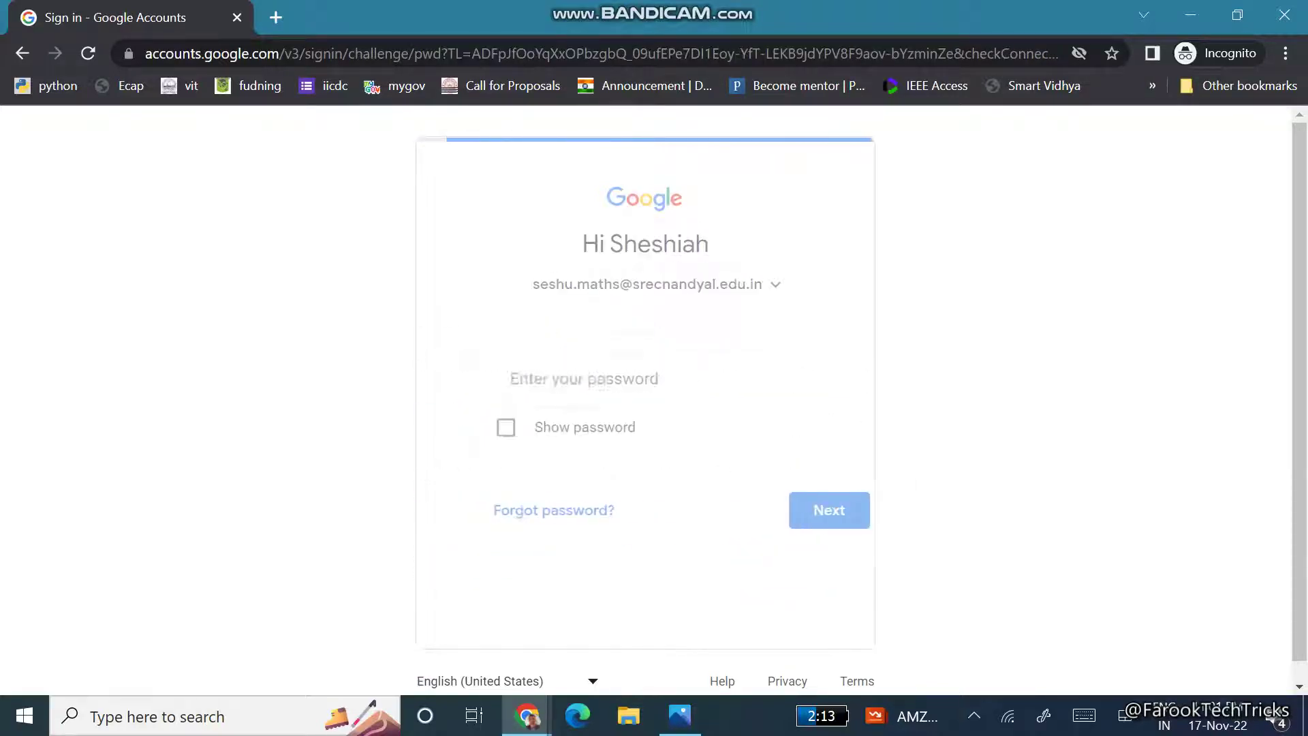
type("****")
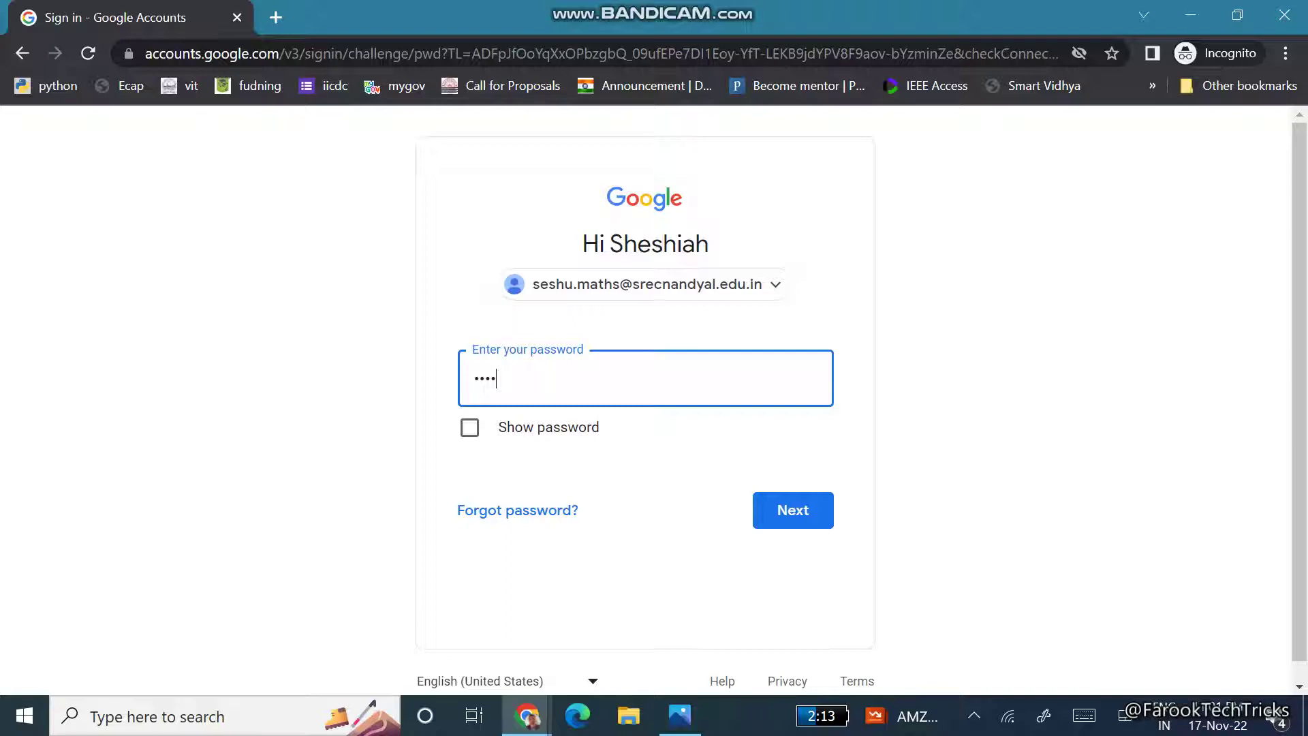
type("*****")
key("Return")
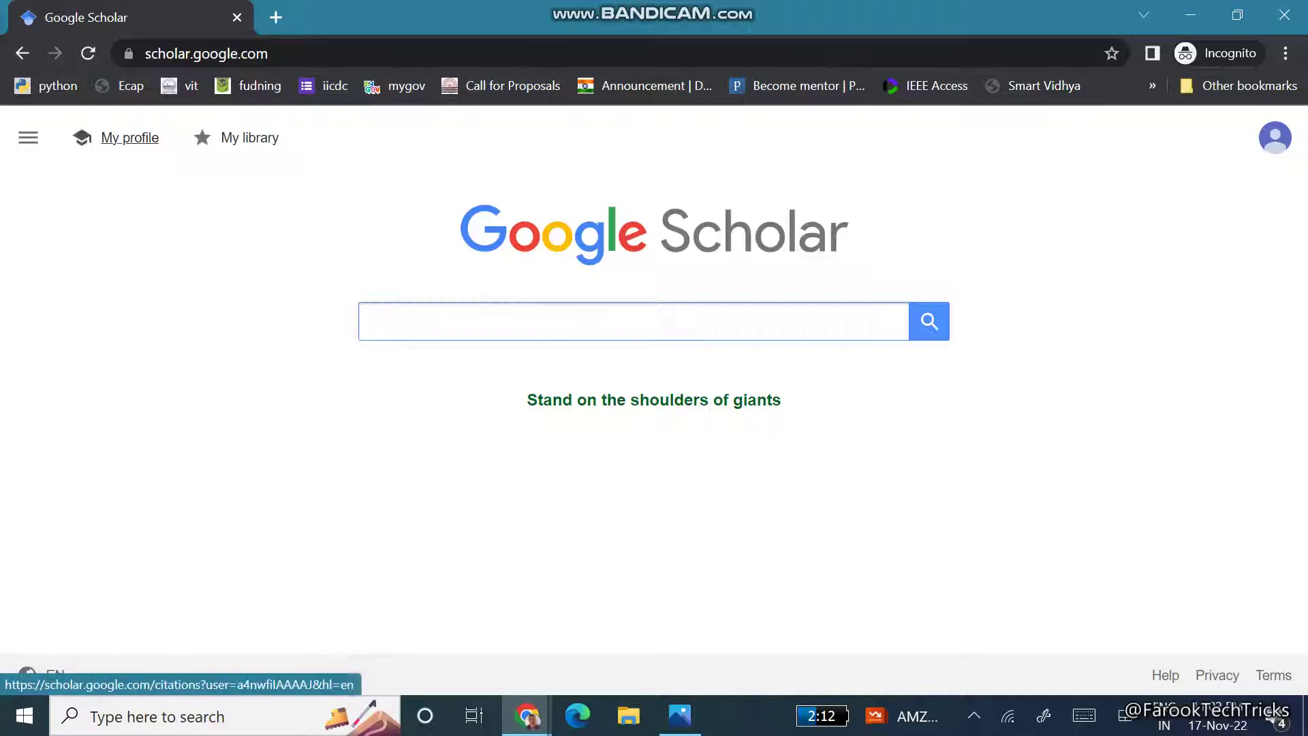
- Start a new profile with affiliation 'Professor, Department of BS, Santhiram Engineering College' and submit it
left_click(140, 138)
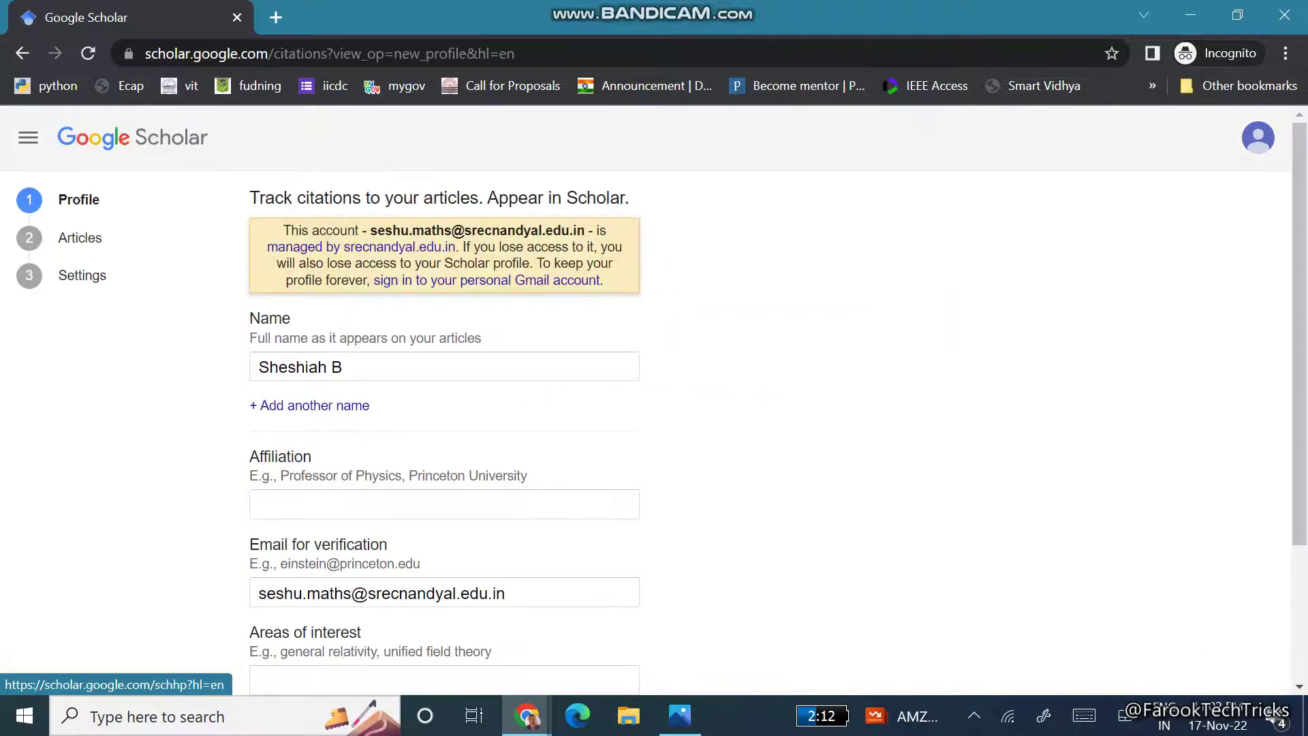
scroll(654, 391, "down", 3)
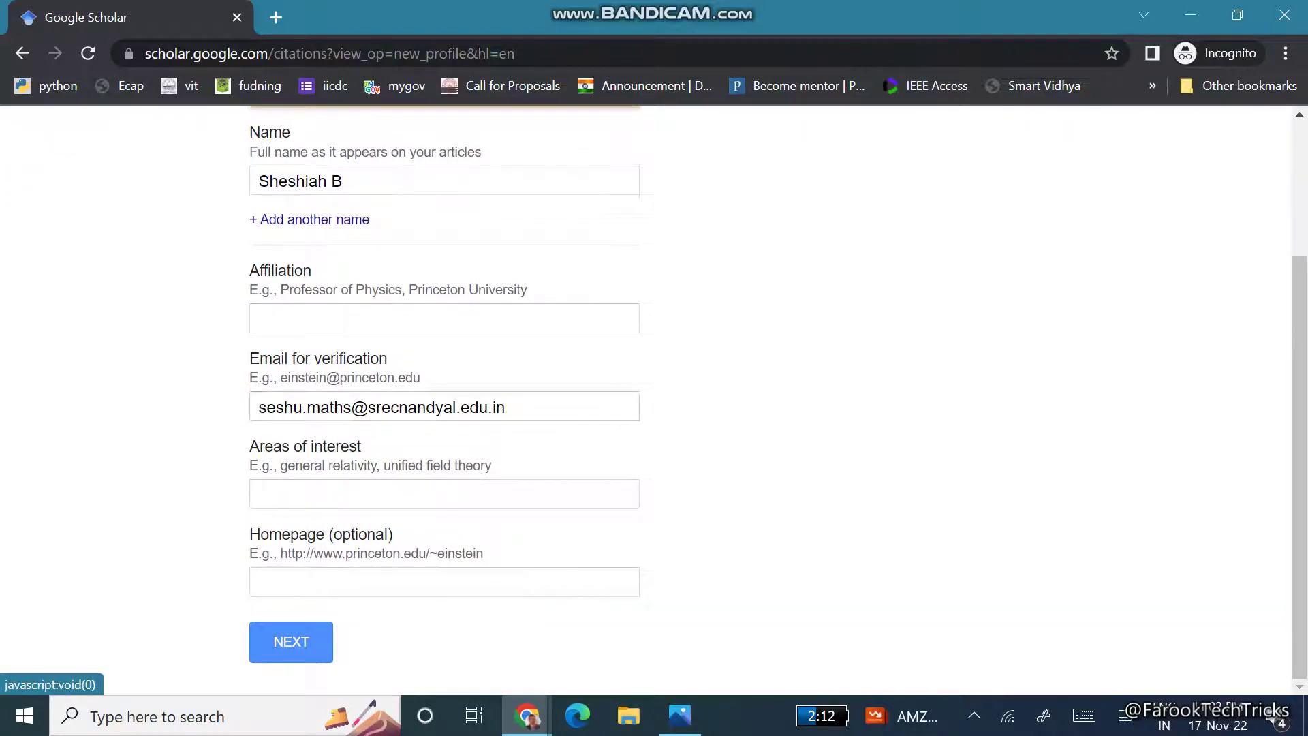
left_click(317, 318)
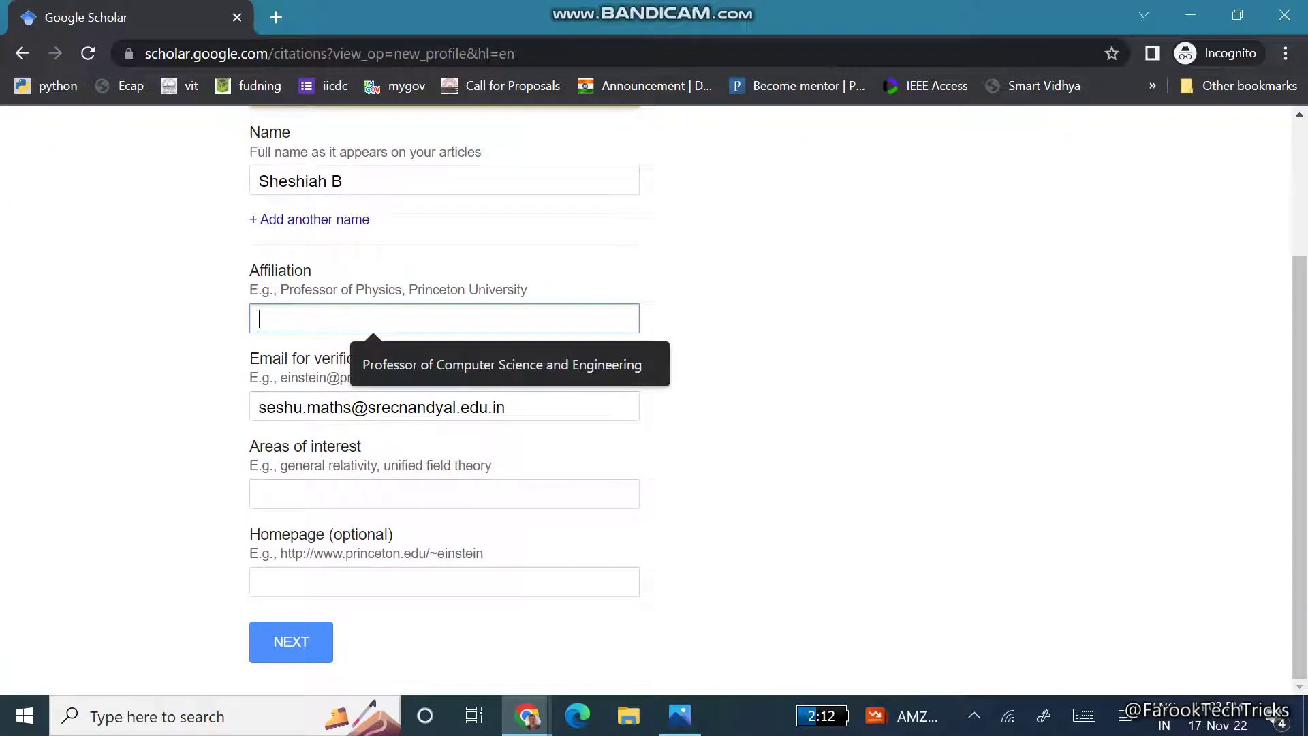
type("Profes")
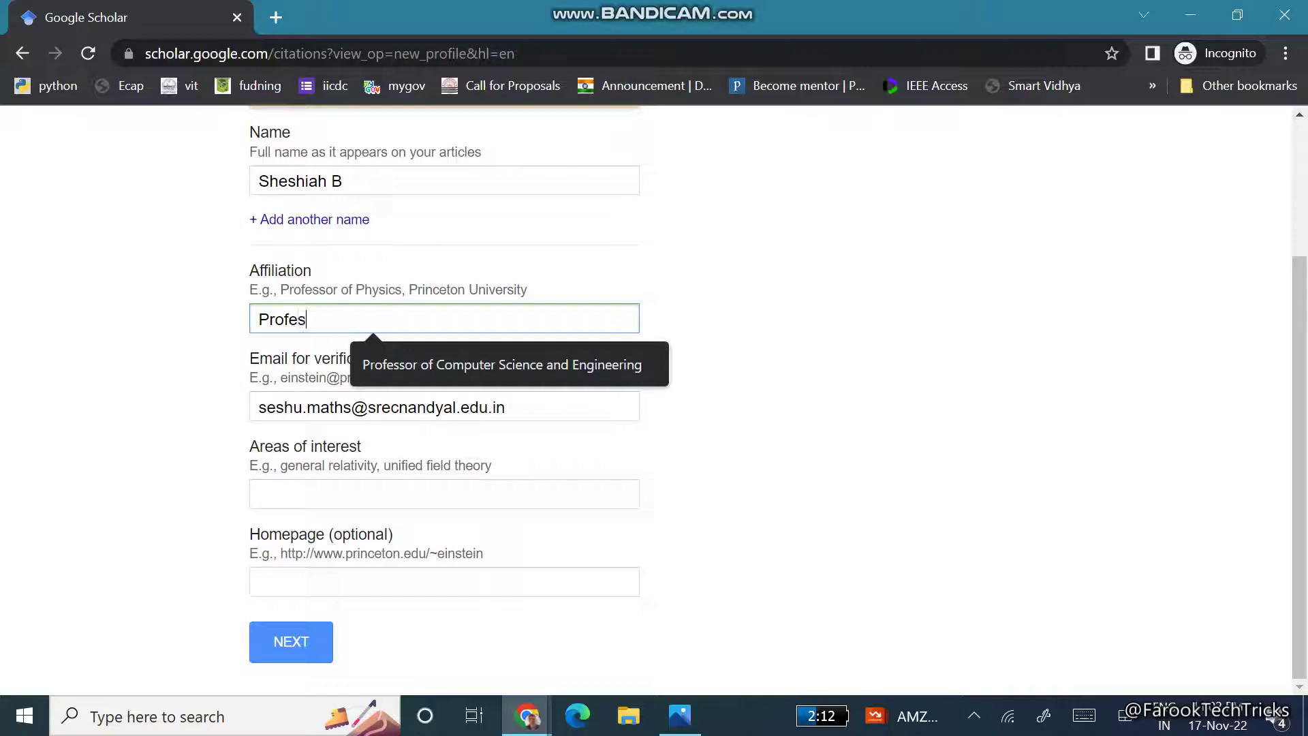
type("sor, Depar")
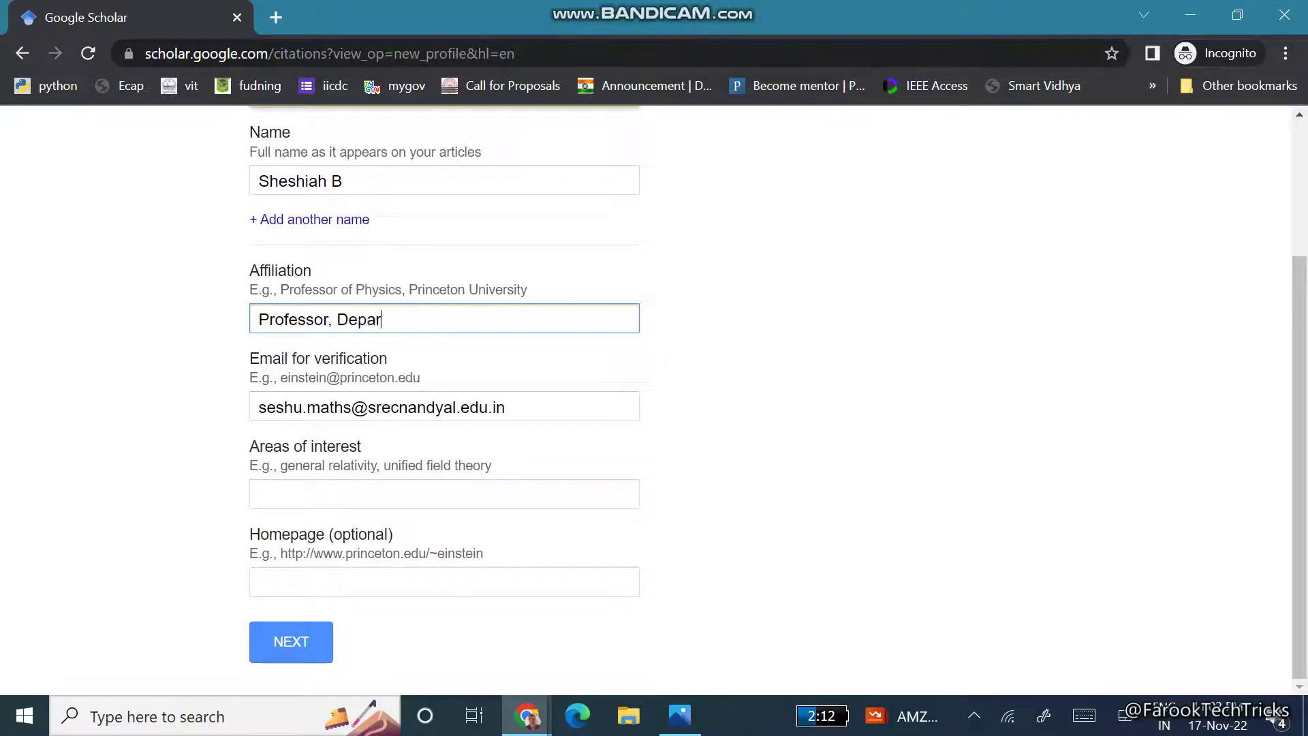
type("tment of BS, Santhir")
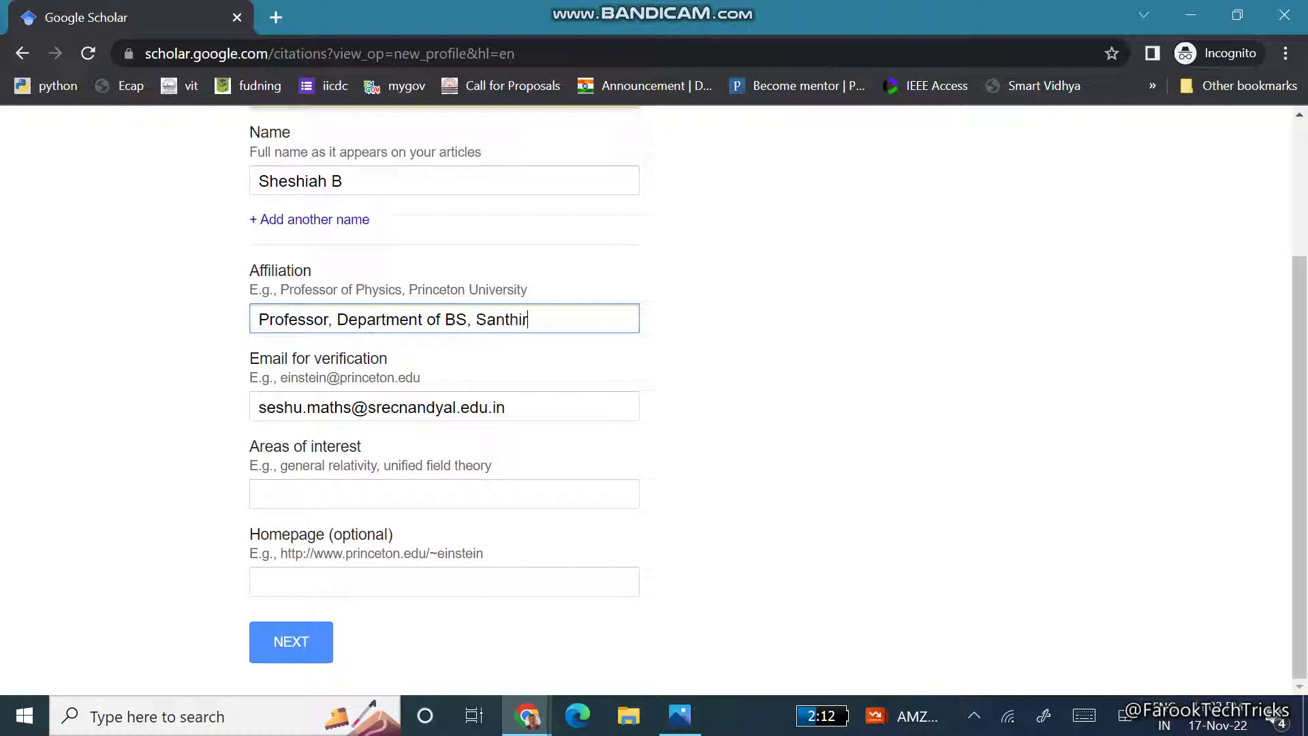
type("am Engineering College")
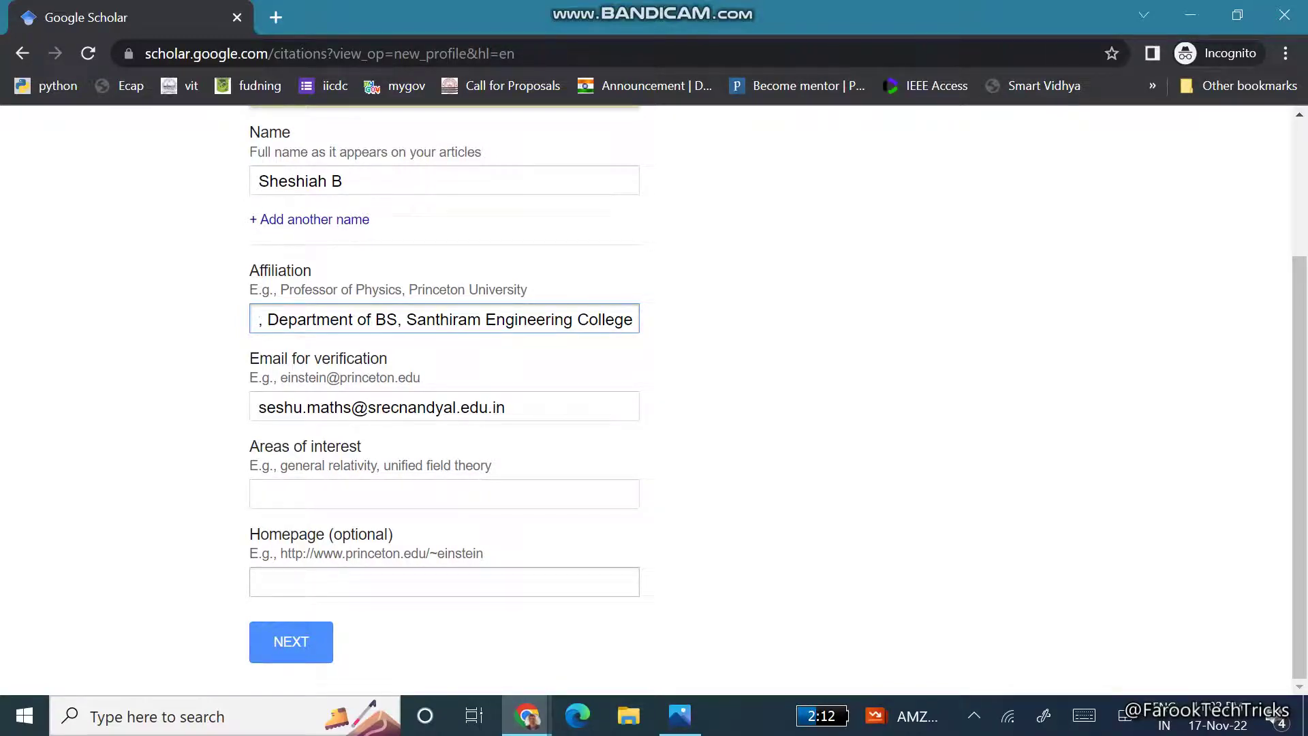
left_click(444, 581)
left_click(291, 642)
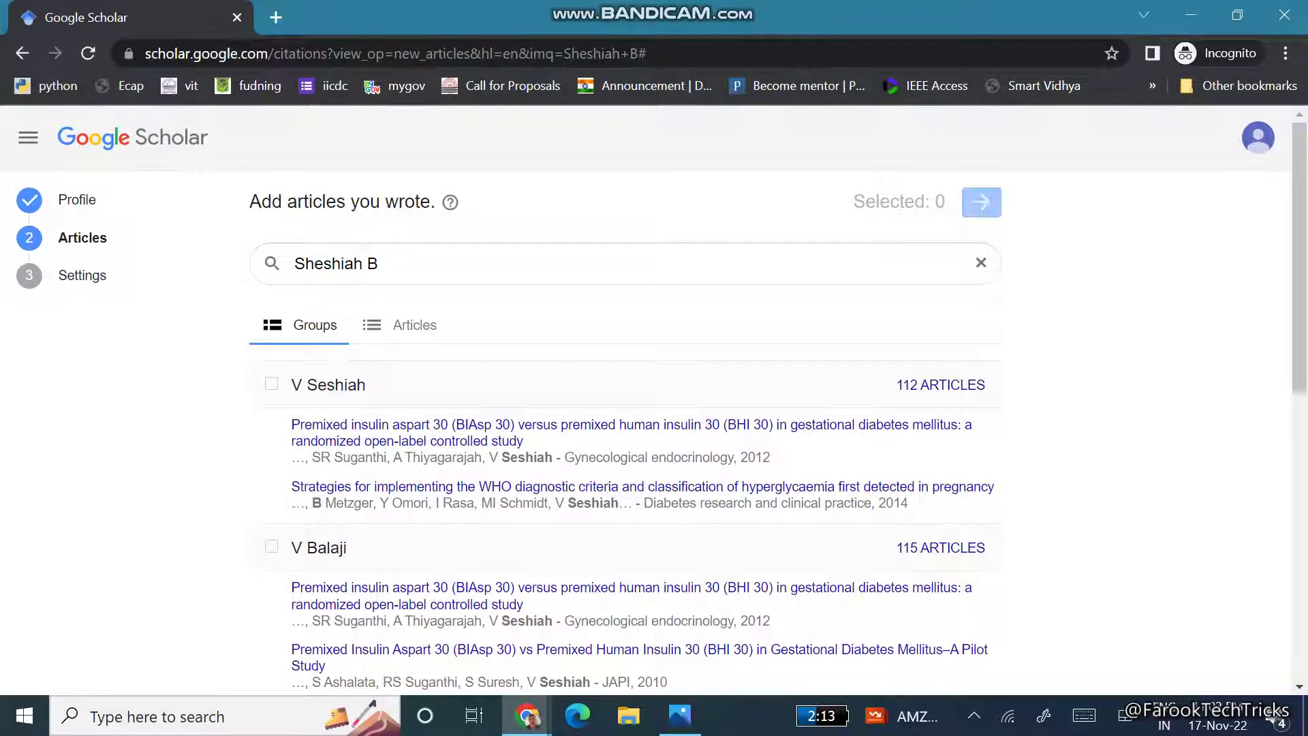
- Tick the first two matching article groups, starting with the 112-article group
scroll(626, 436, "down", 4)
scroll(358, 459, "down", 4)
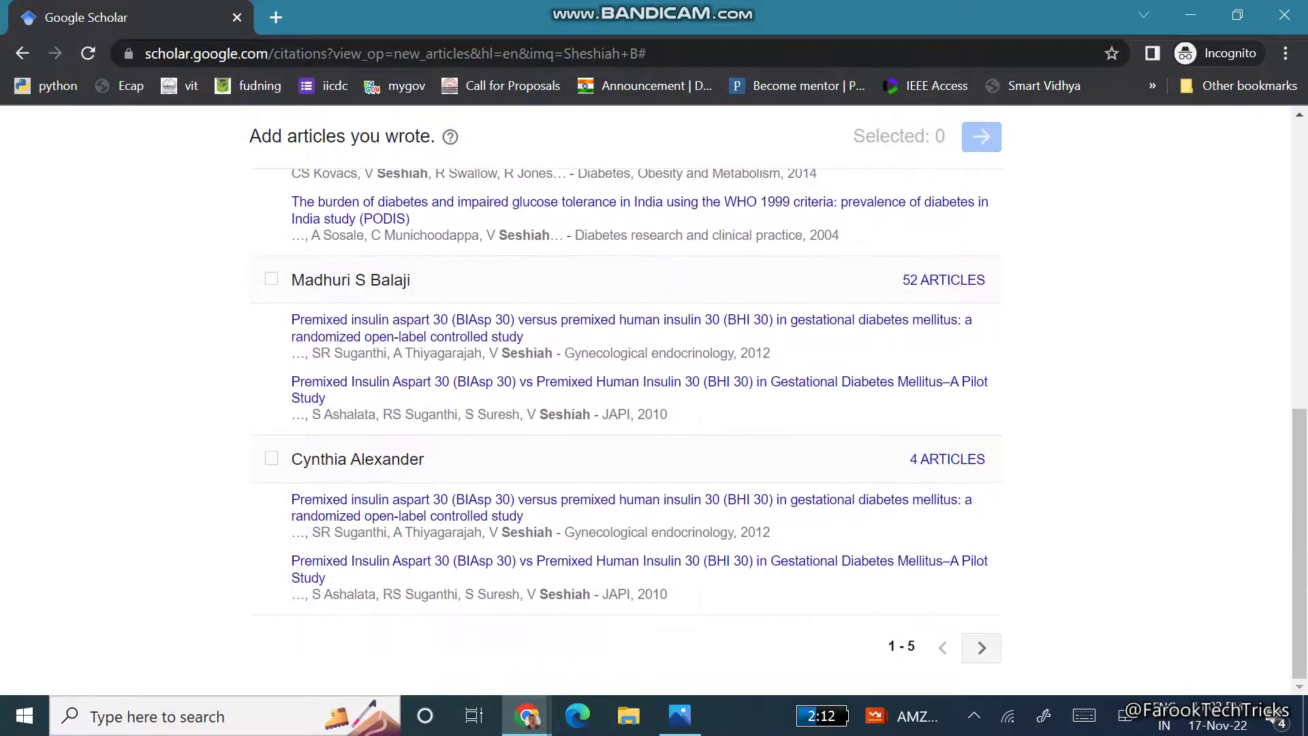
scroll(357, 459, "up", 4)
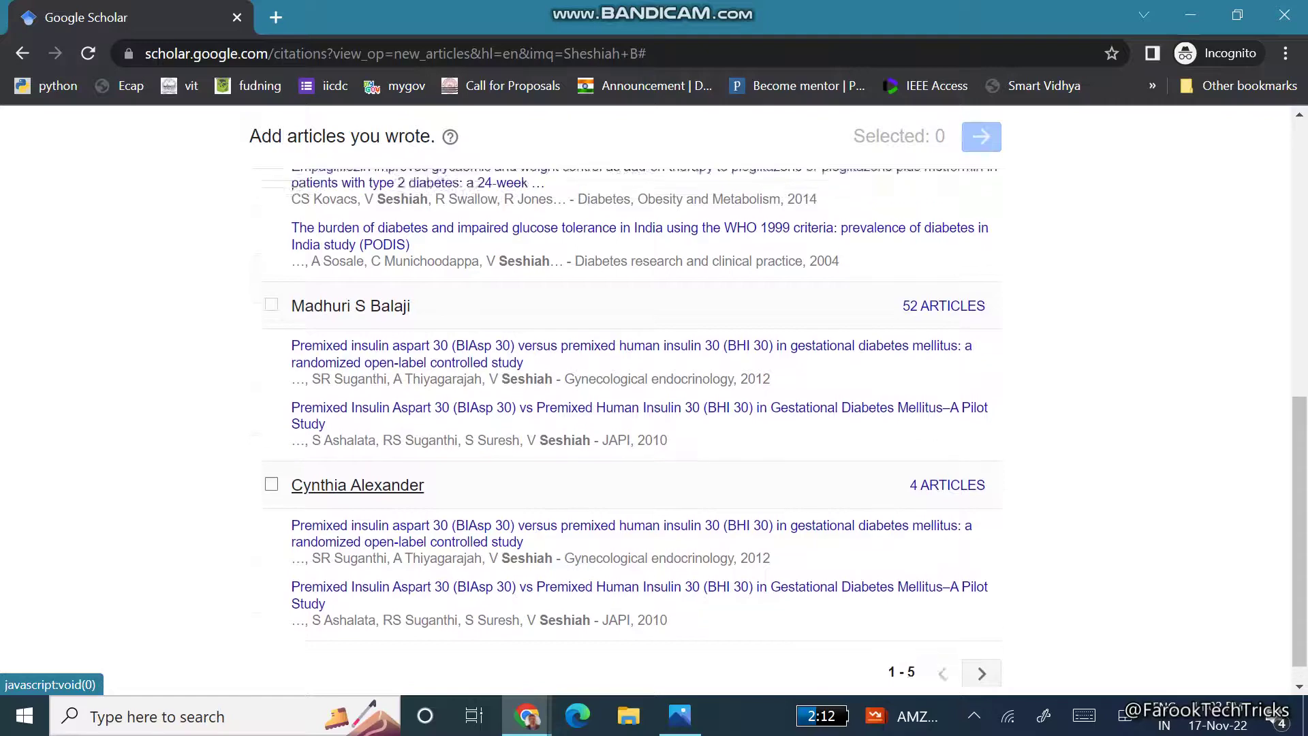
scroll(321, 436, "up", 2)
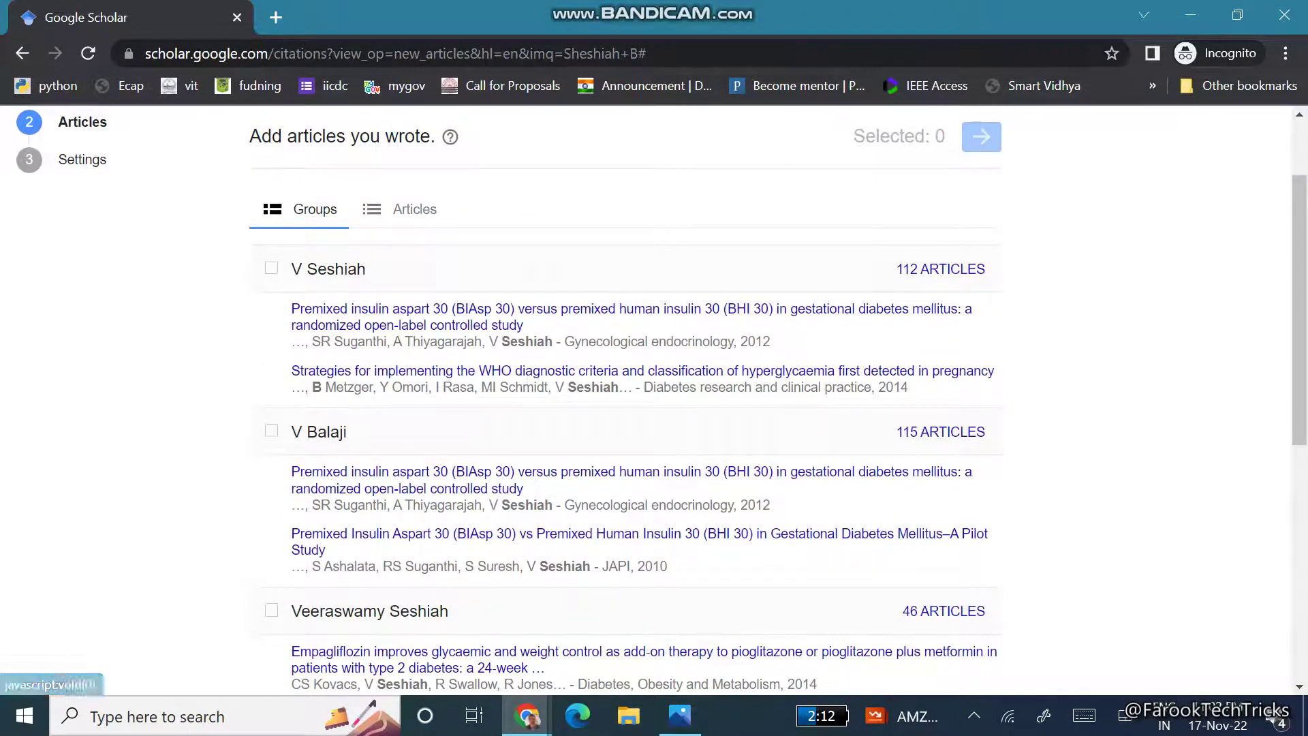
left_click(271, 267)
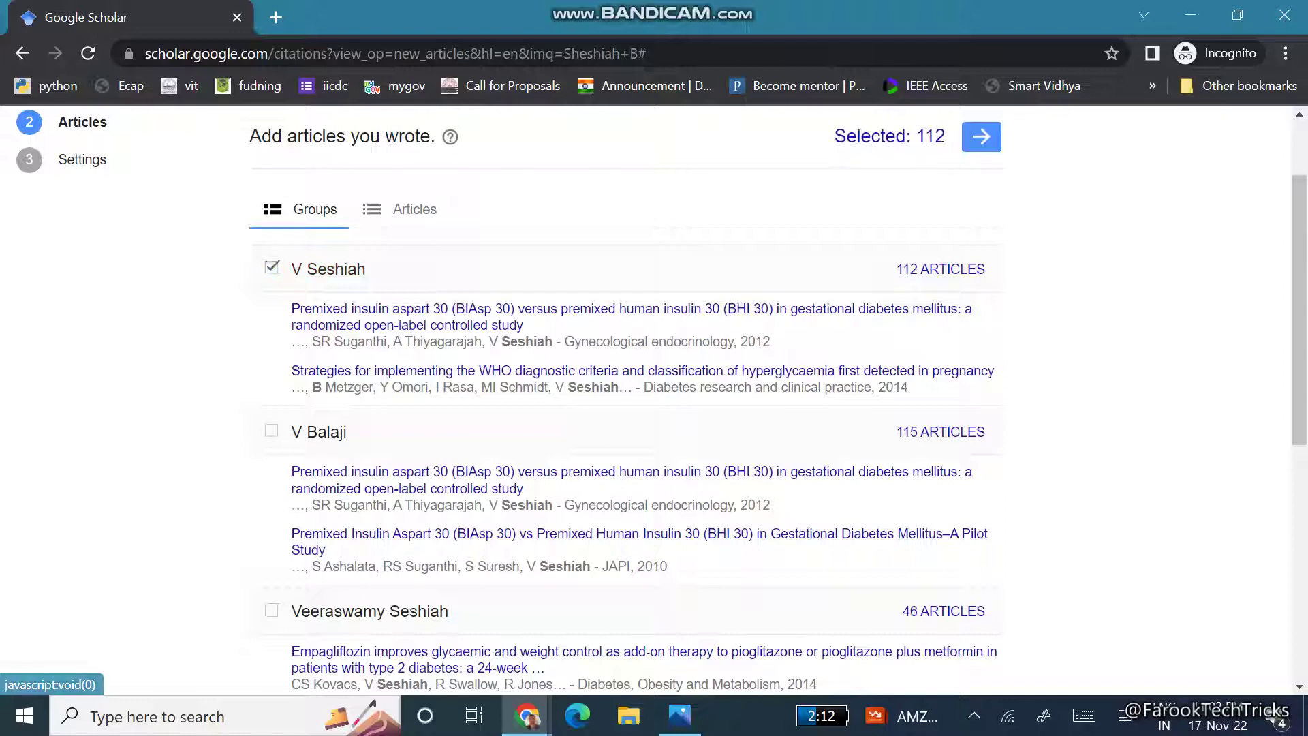
left_click(271, 430)
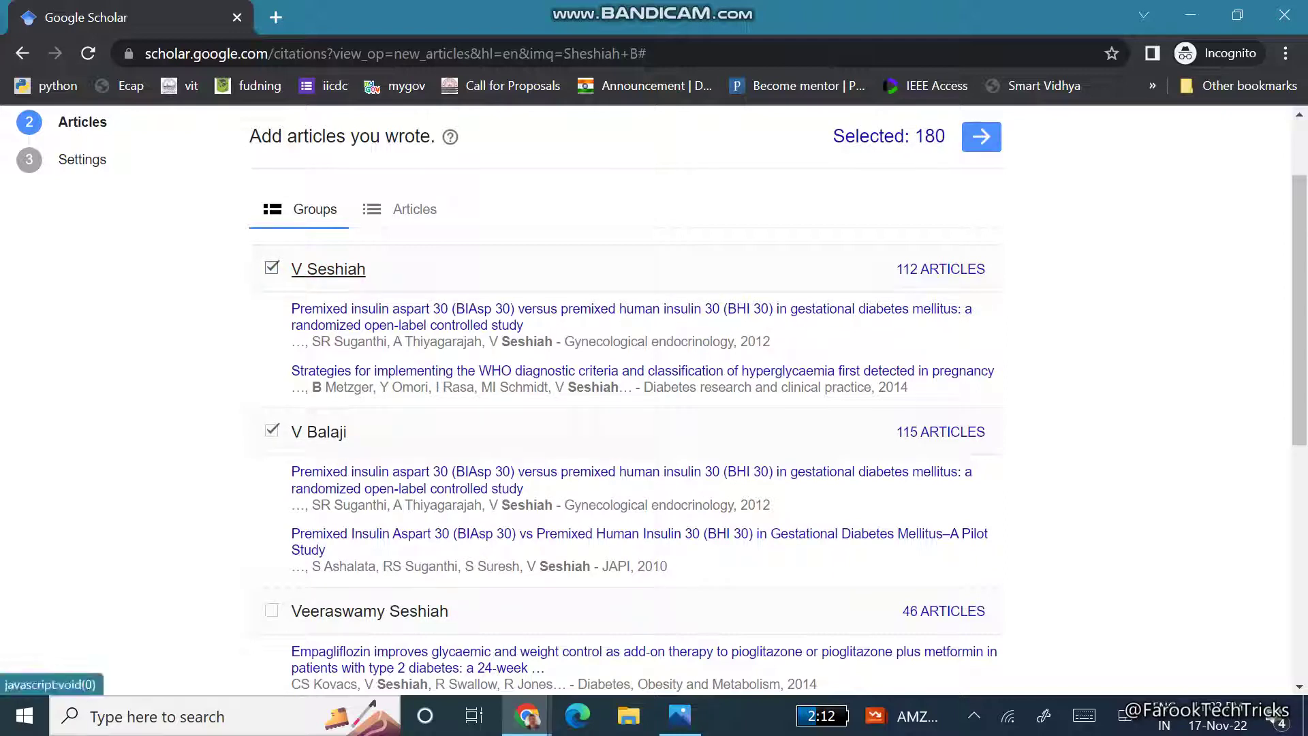
- Page through the group list and add one more group, bringing the total to 193 articles
scroll(625, 409, "down", 7)
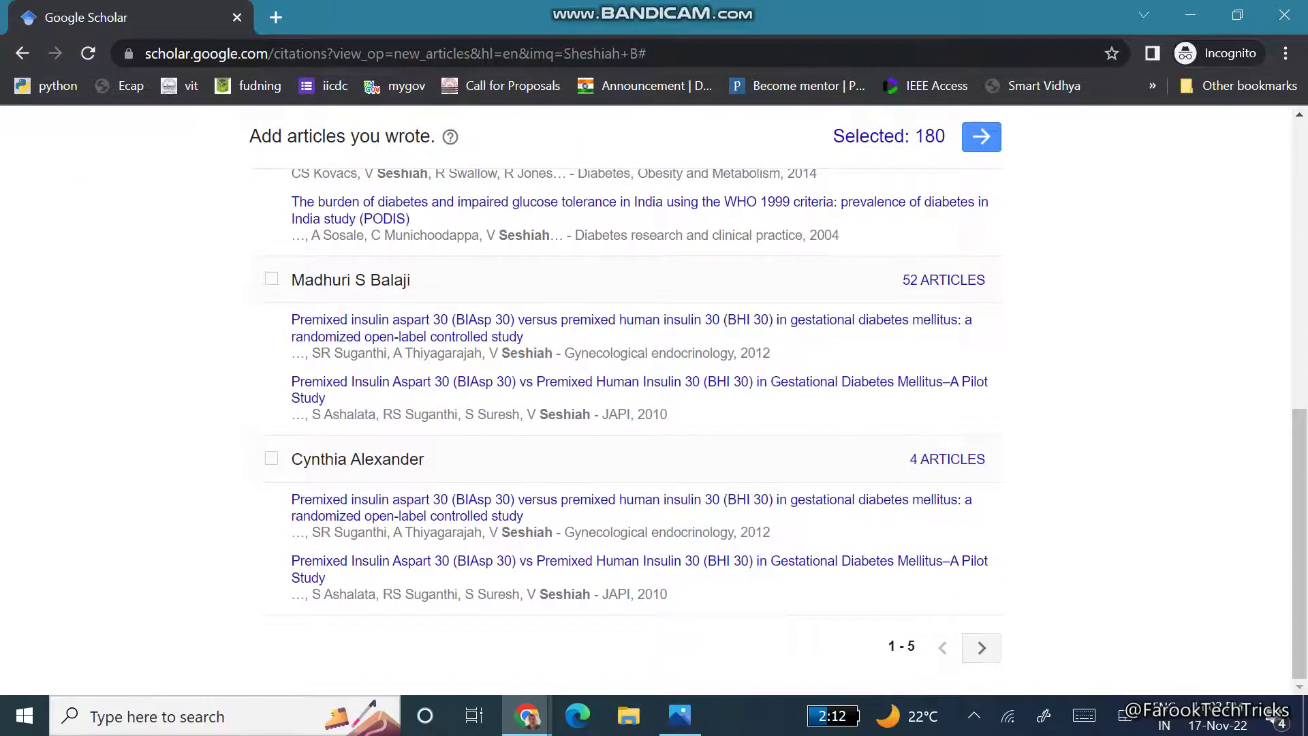
left_click(981, 647)
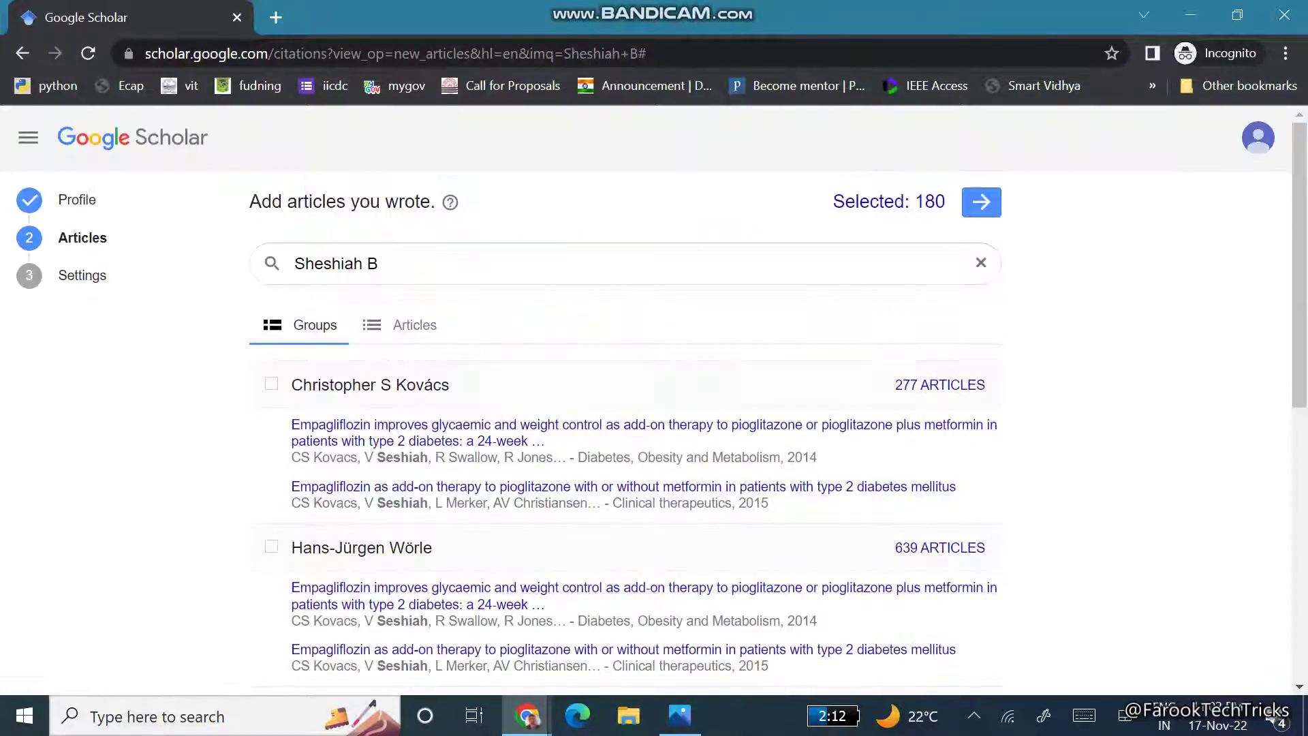
scroll(361, 243, "down", 4)
scroll(361, 243, "down", 4)
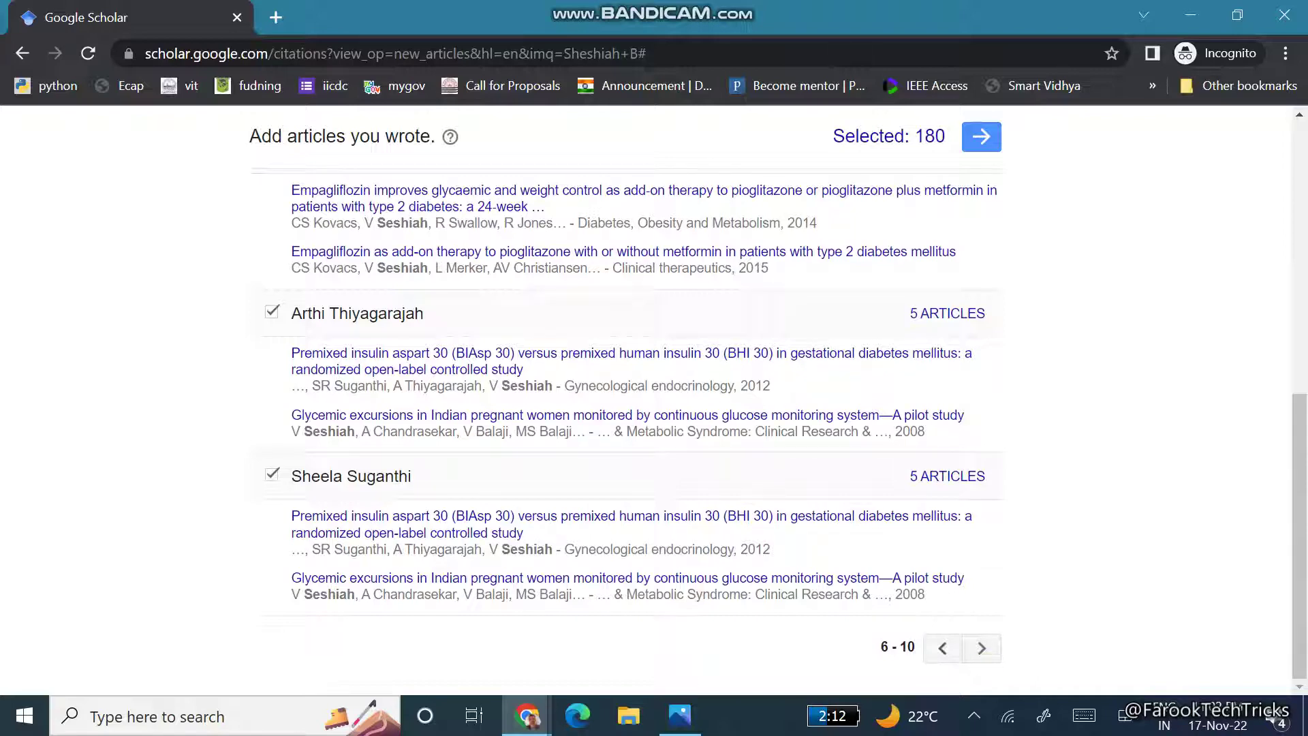
left_click(981, 647)
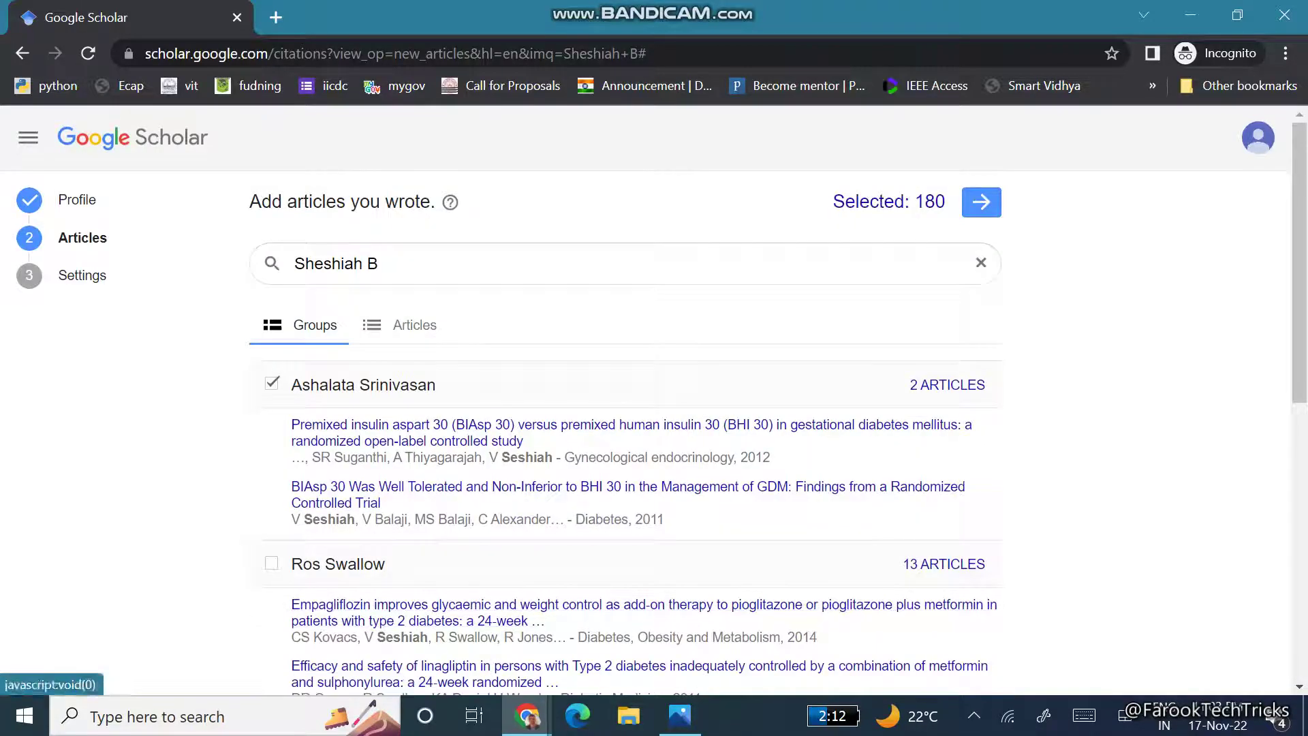
scroll(626, 408, "down", 4)
left_click(271, 256)
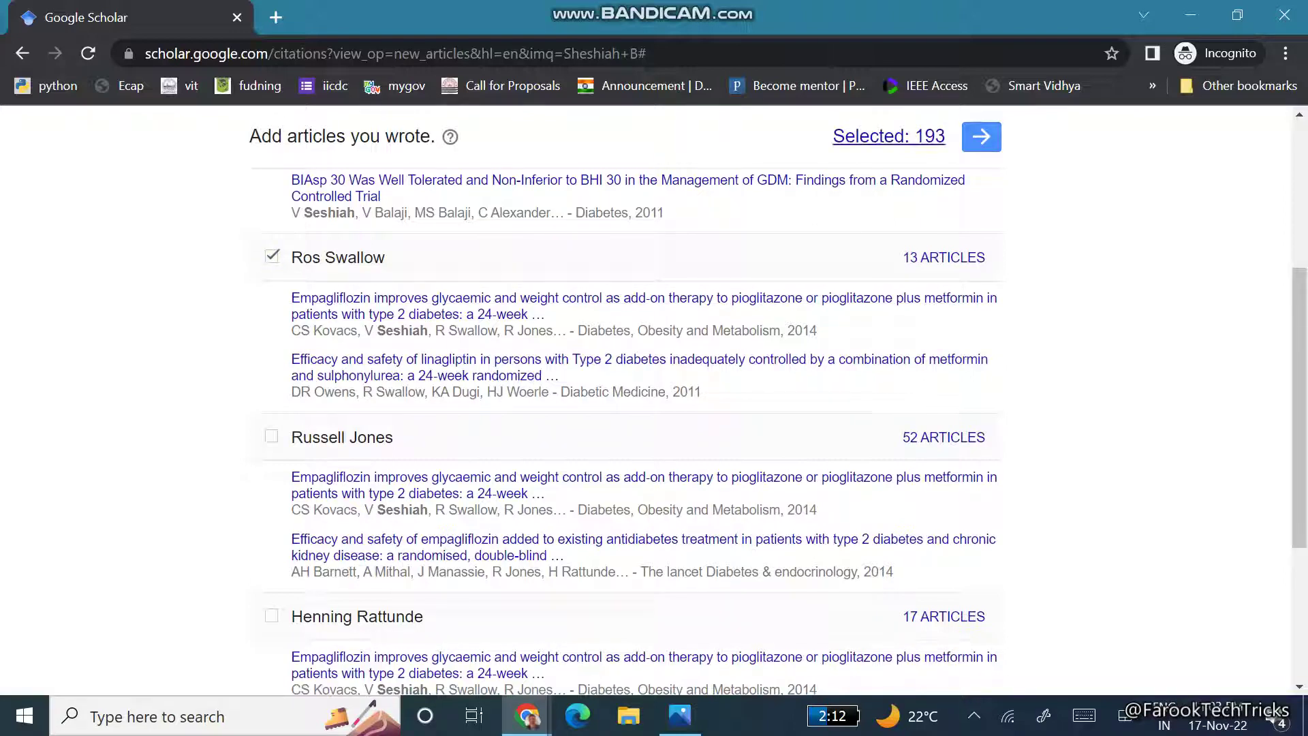
- Confirm the selected articles, enable e-mail alerts for new citations, and finish setup
left_click(981, 136)
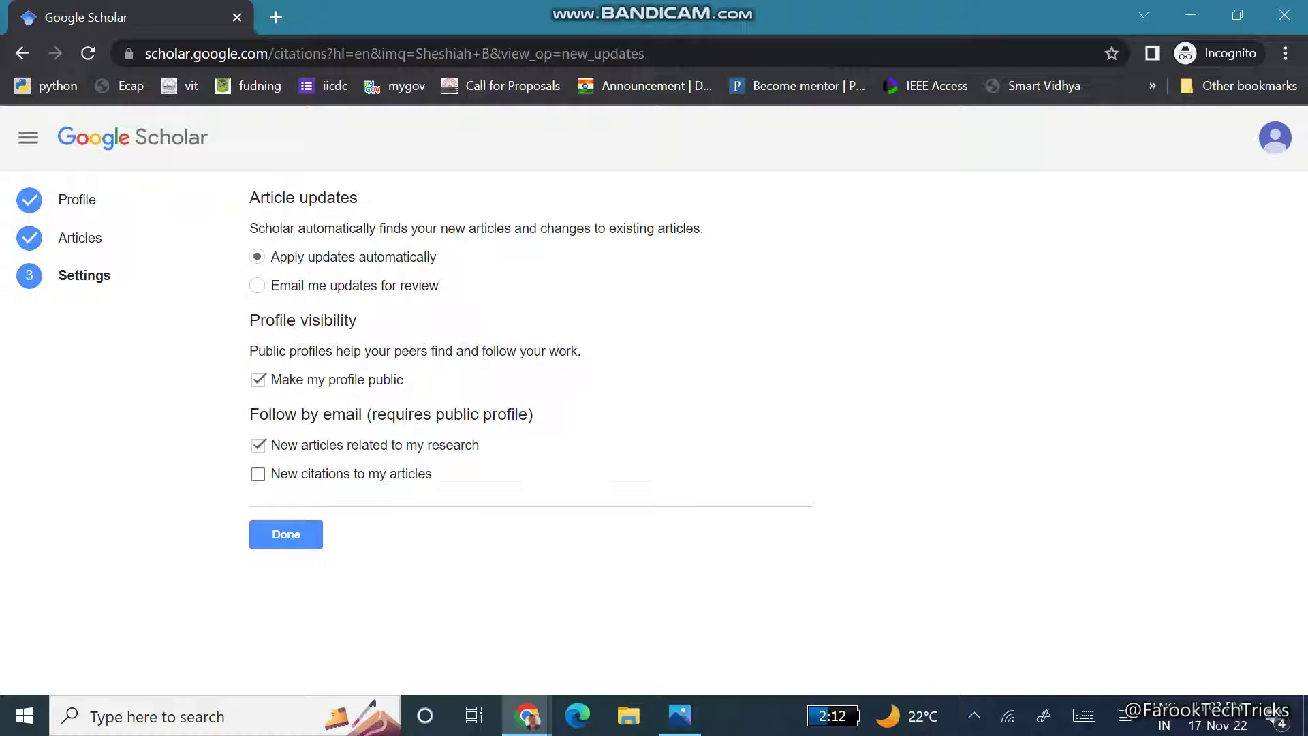
left_click(257, 473)
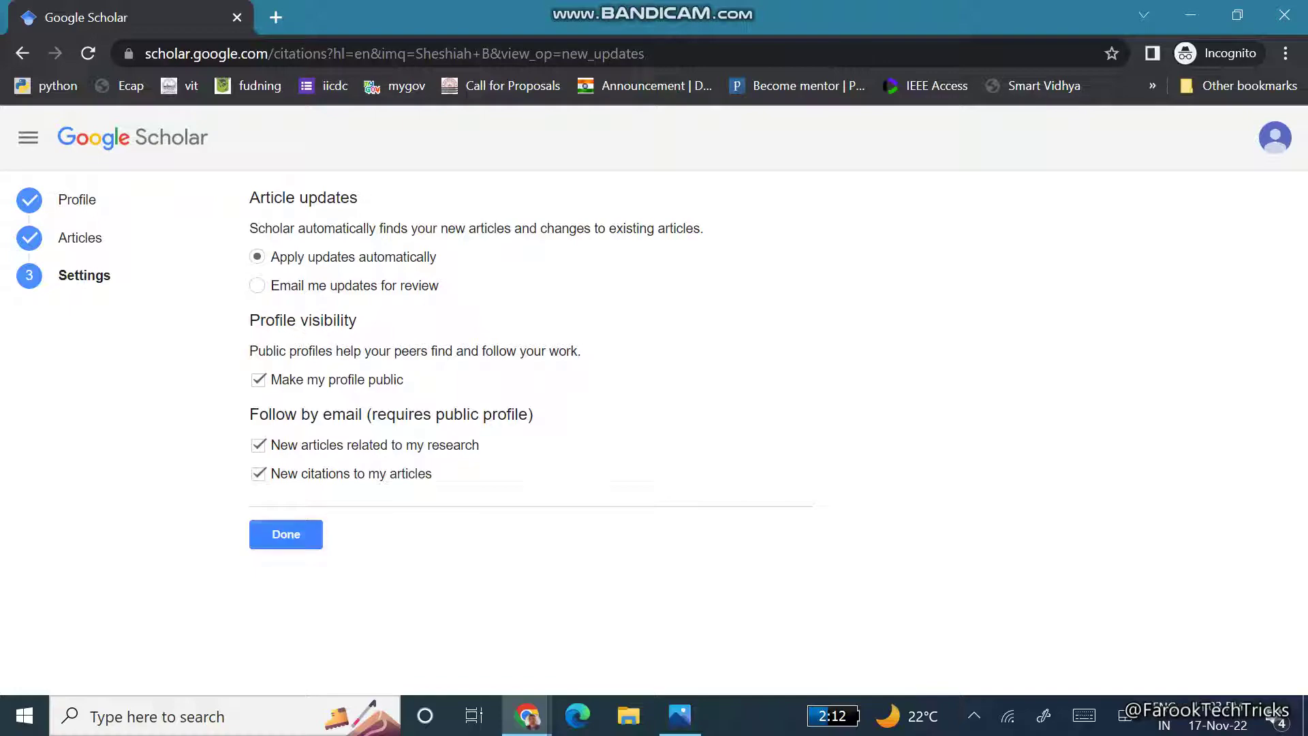
left_click(306, 534)
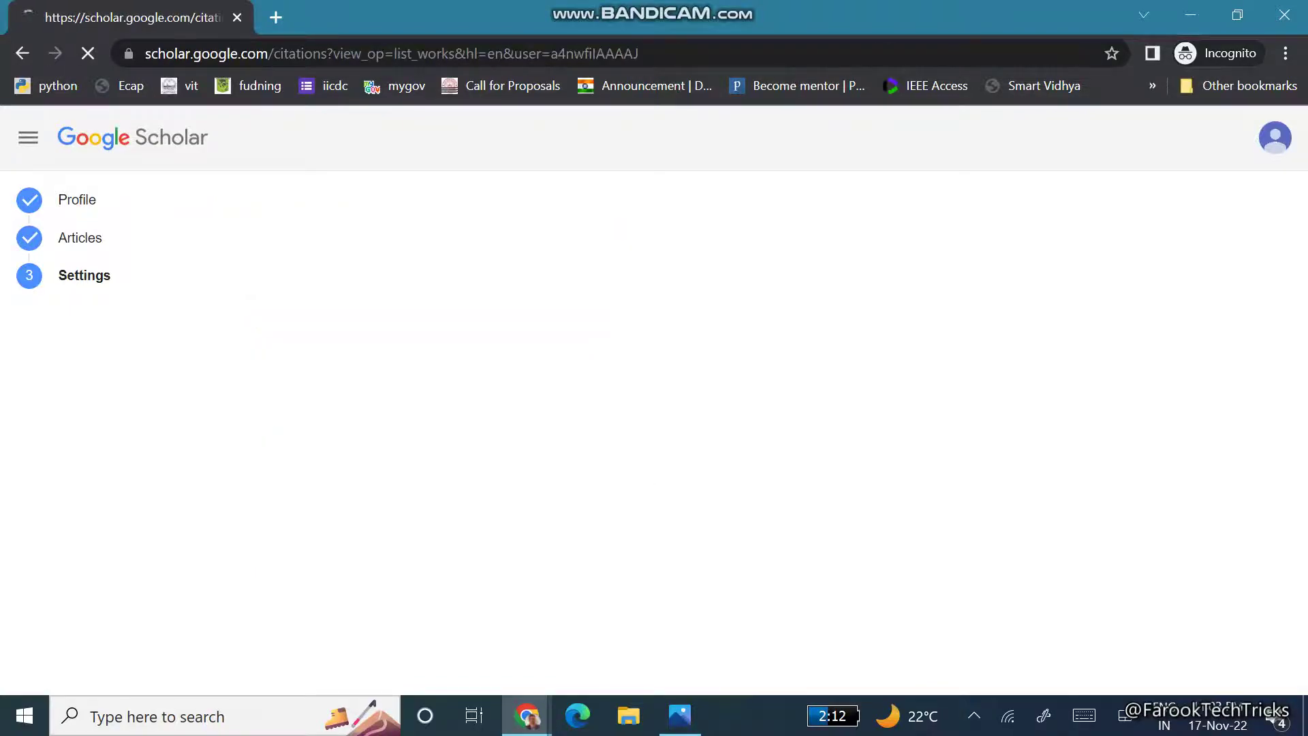
- Scroll the profile and highlight the name, affiliation and citation totals (4883 citations, h-index 33)
scroll(654, 400, "down", 5)
scroll(654, 401, "down", 10)
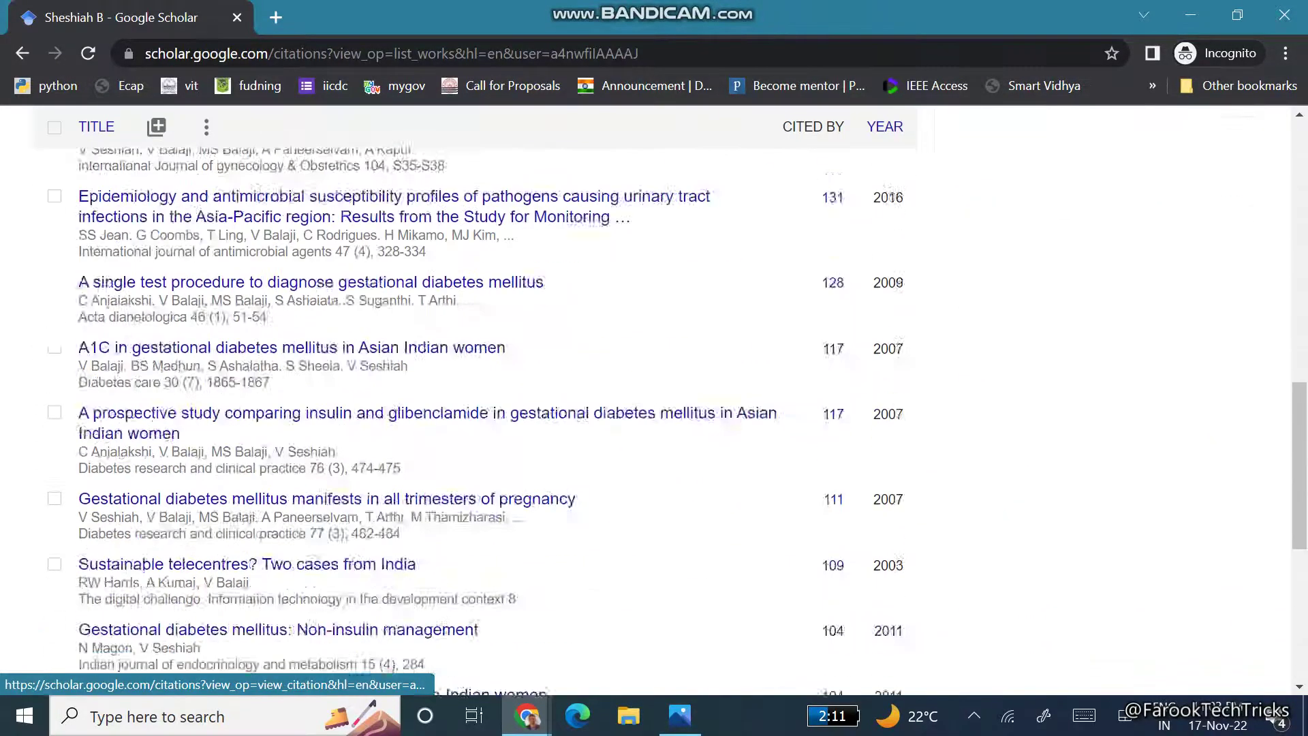
scroll(351, 520, "up", 15)
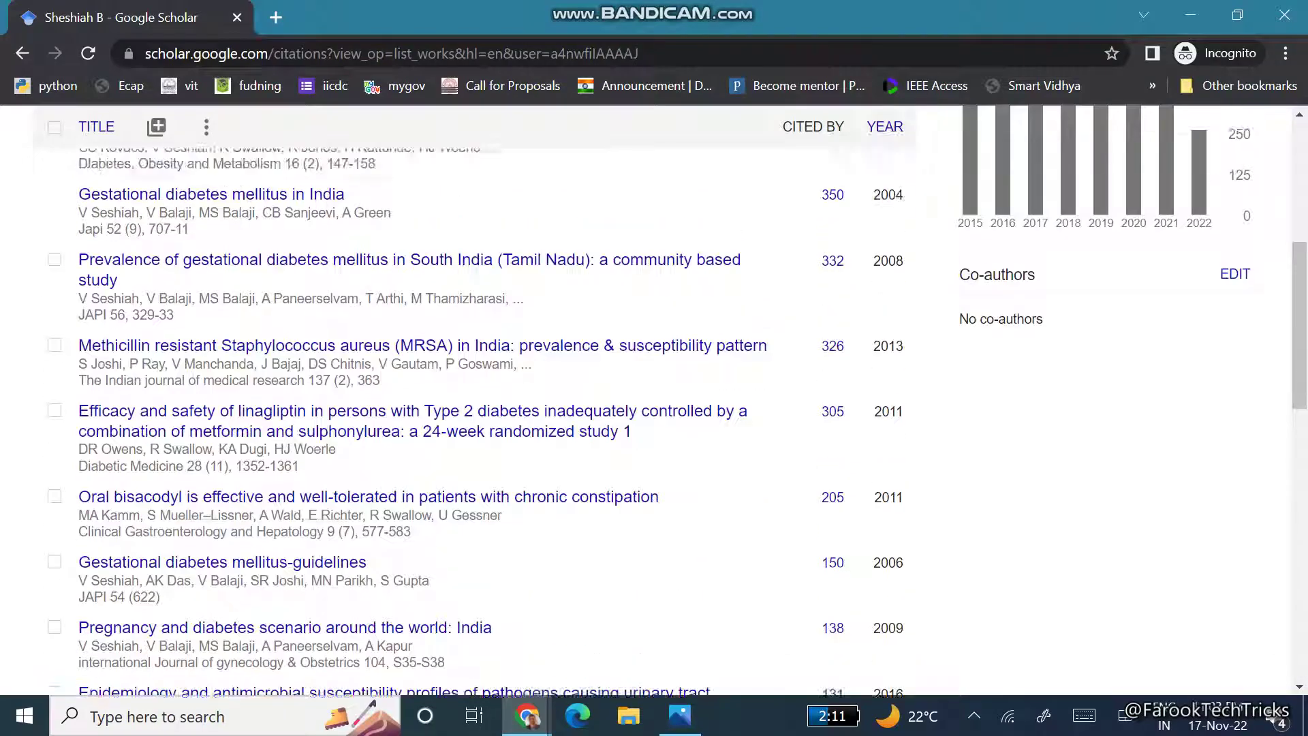
scroll(654, 400, "down", 15)
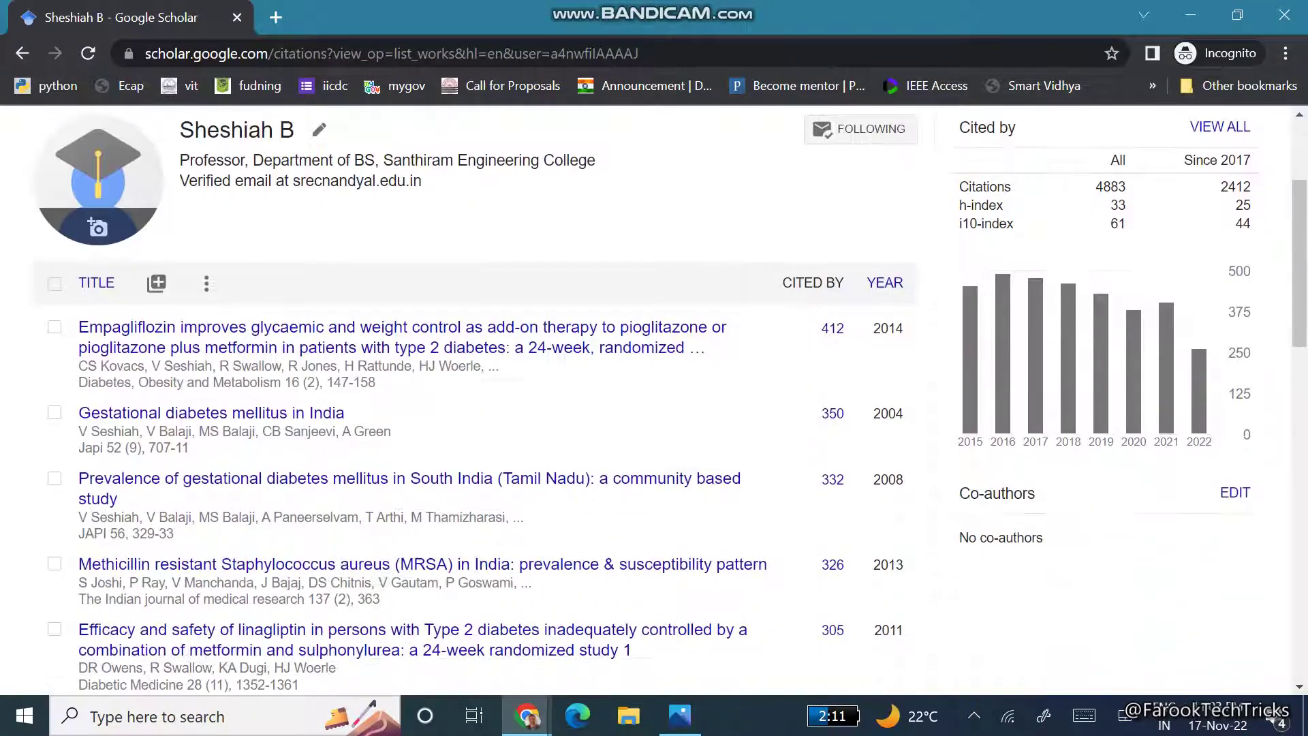
scroll(653, 401, "up", 15)
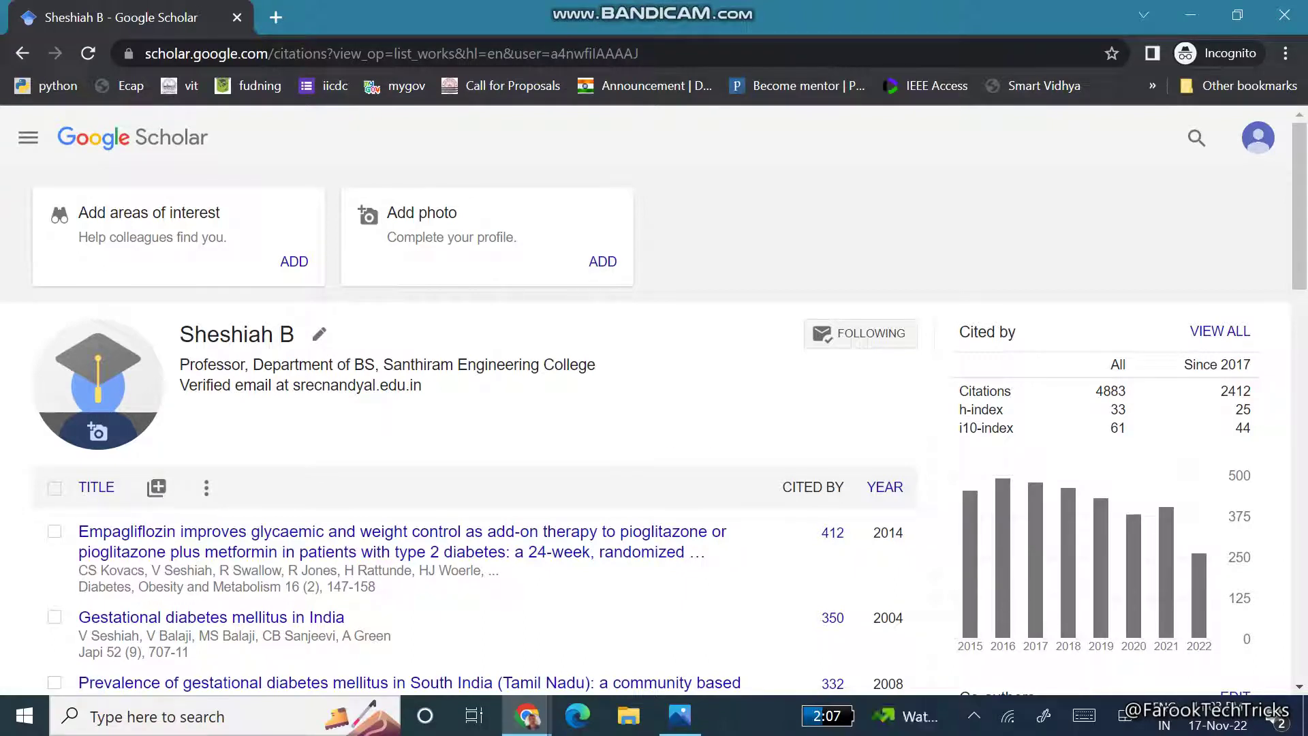
left_click_drag(1177, 364, 1177, 364)
scroll(654, 408, "down", 1)
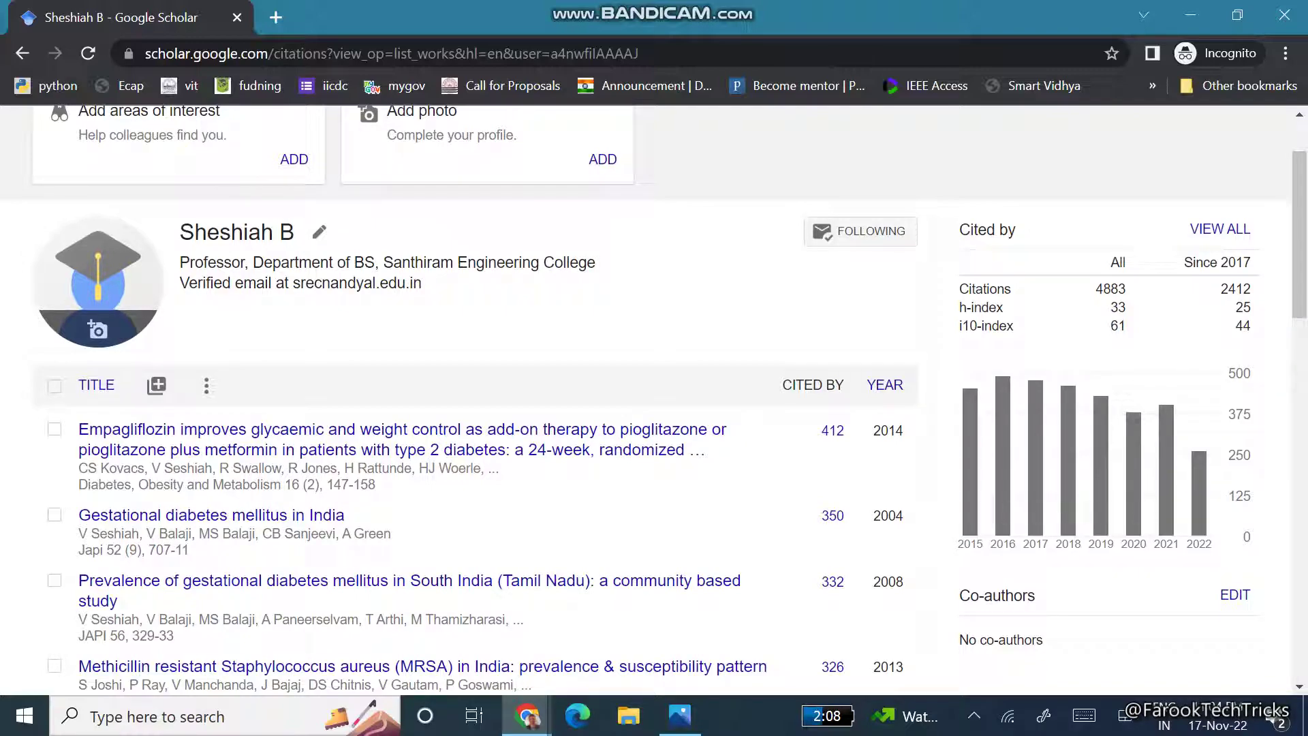
scroll(491, 443, "down", 2)
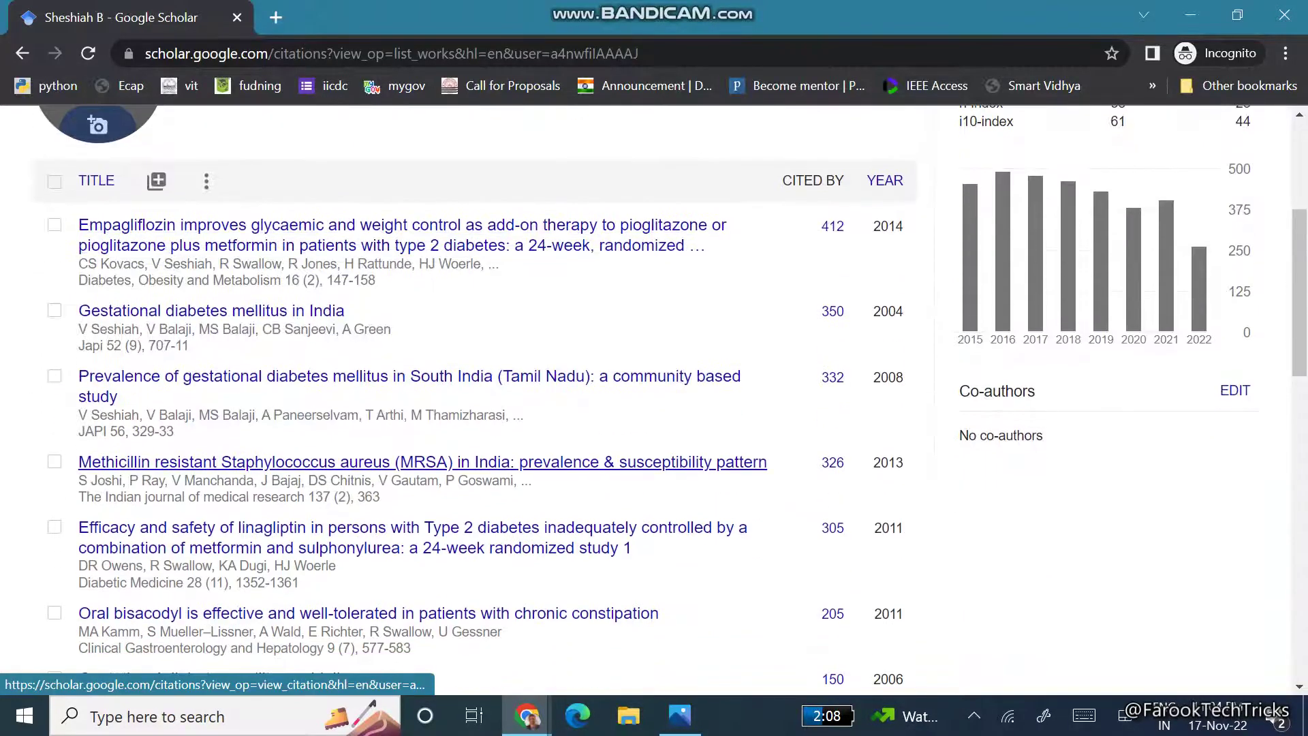
scroll(491, 443, "down", 4)
scroll(477, 408, "up", 7)
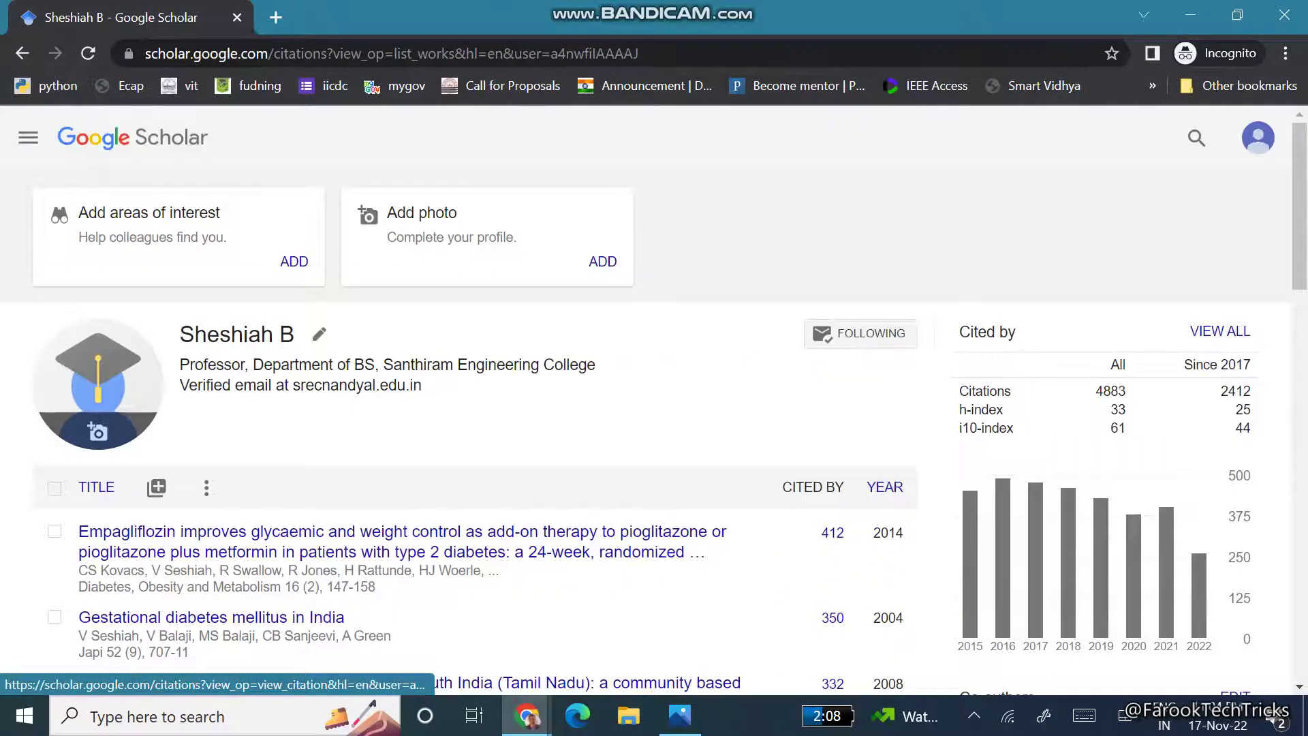
scroll(476, 409, "down", 3)
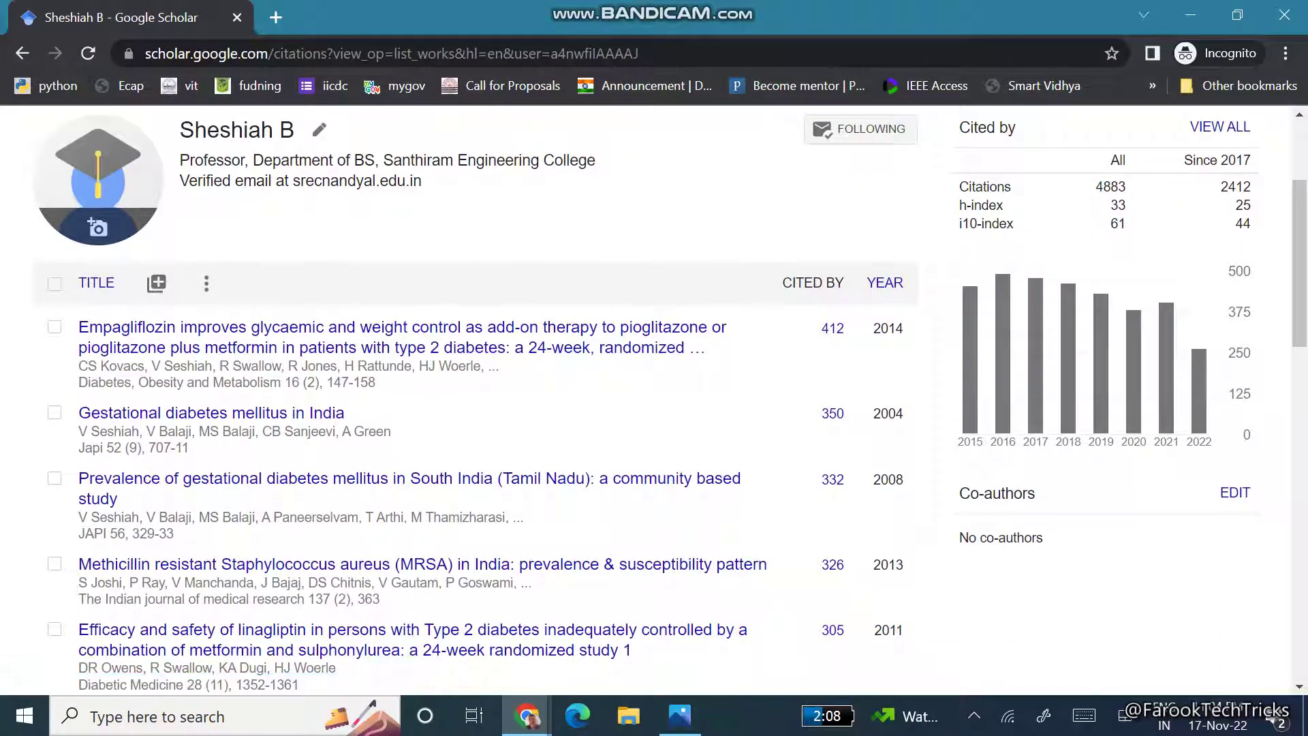